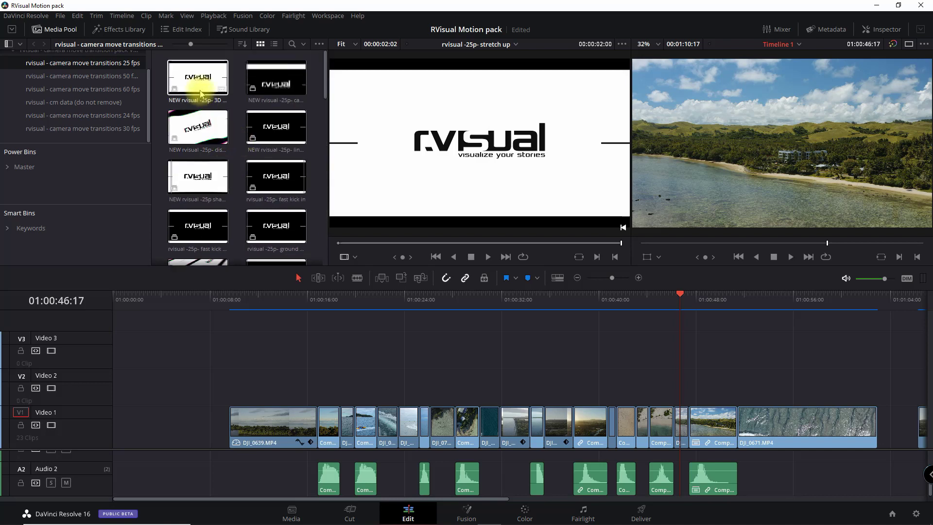
Preview the RVisual 3D rotate transition from its first frame.
double_click(178, 76)
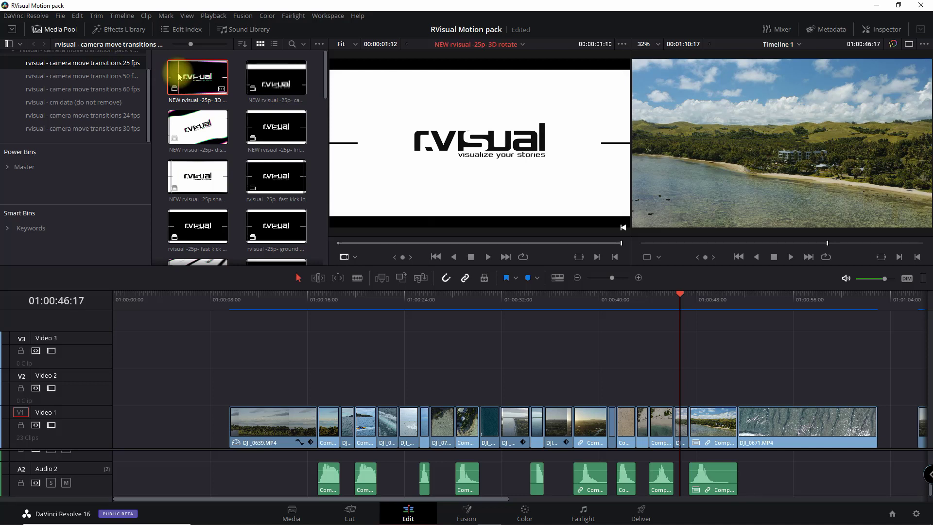
click(341, 244)
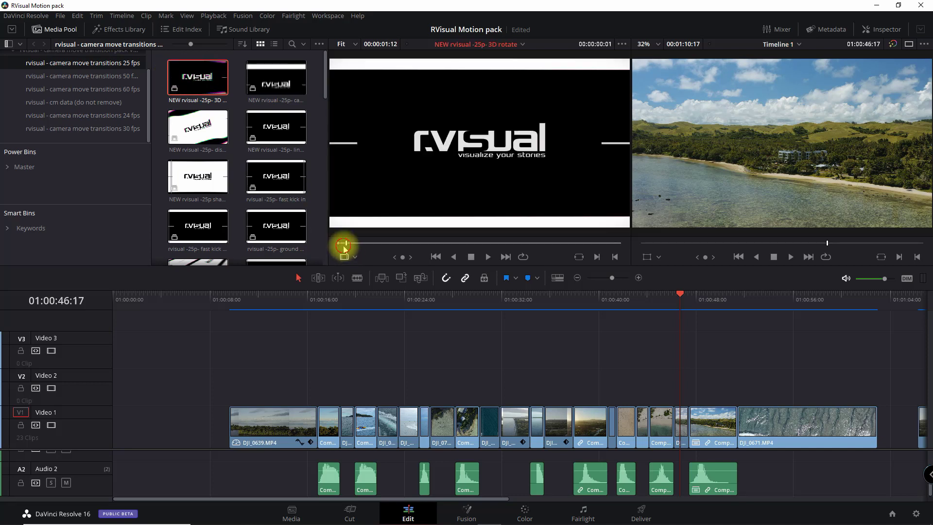
click(488, 257)
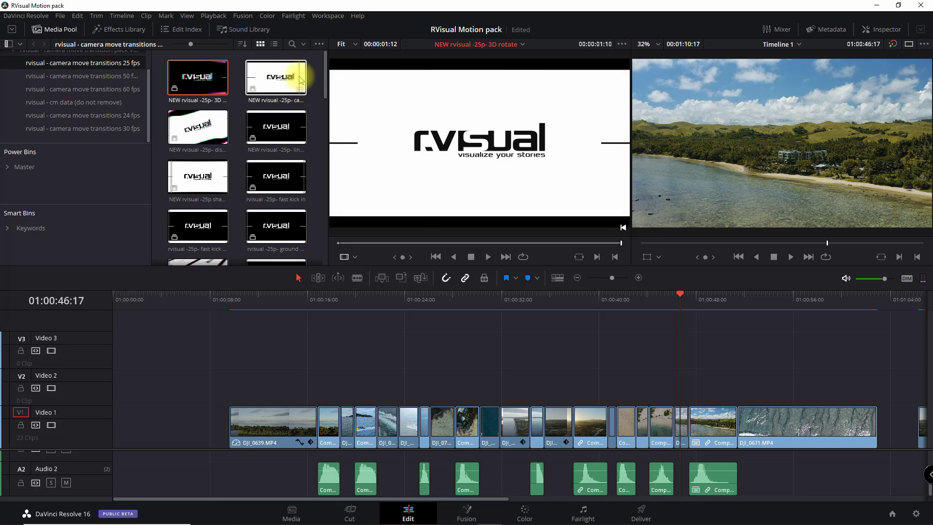
scroll(275, 127, down, 2)
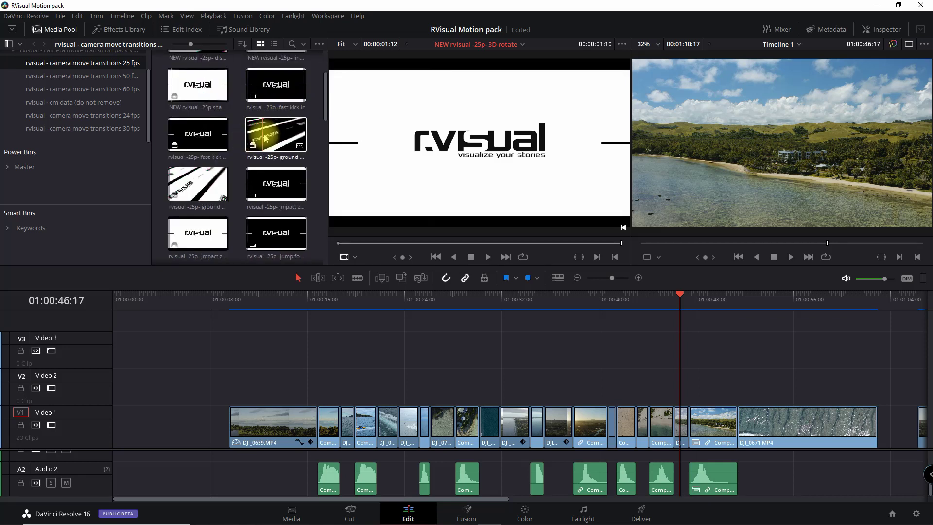
scroll(292, 135, down, 3)
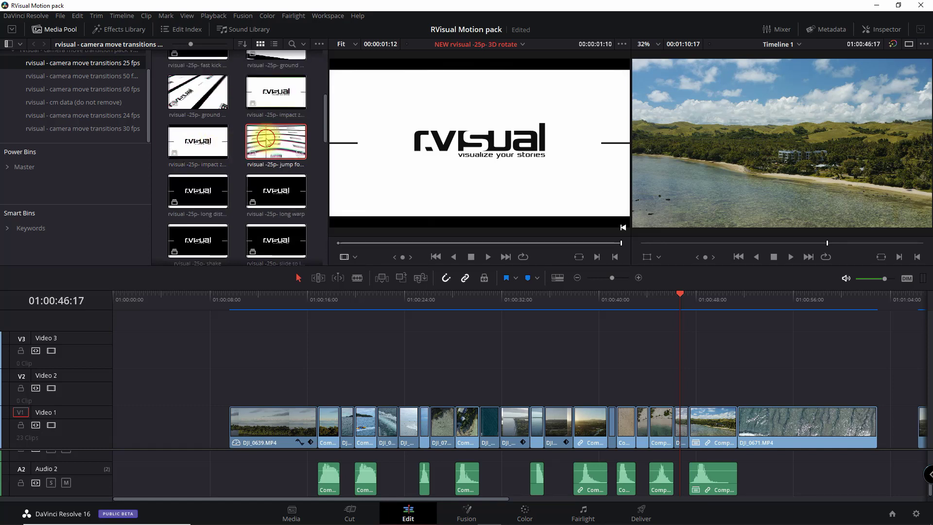
Preview the jump foward, long warp and spin left transitions.
drag(266, 136, 256, 141)
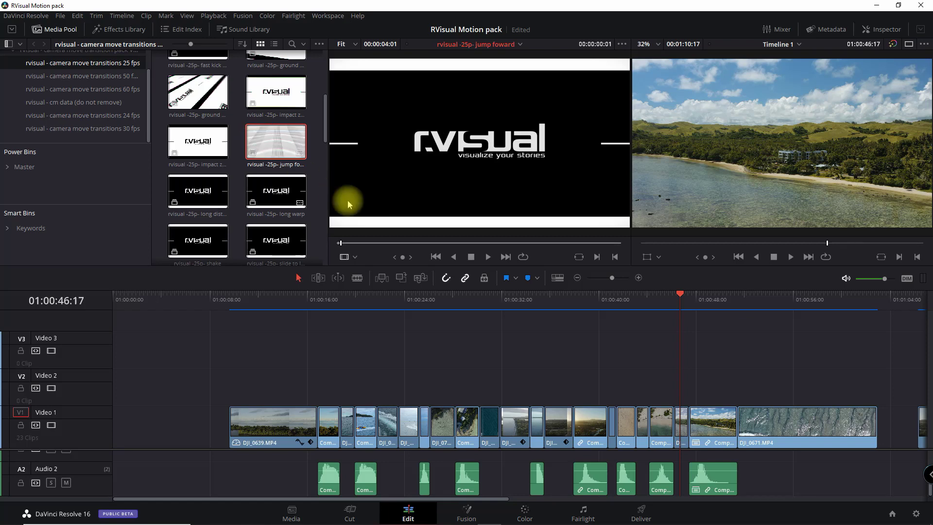
click(488, 257)
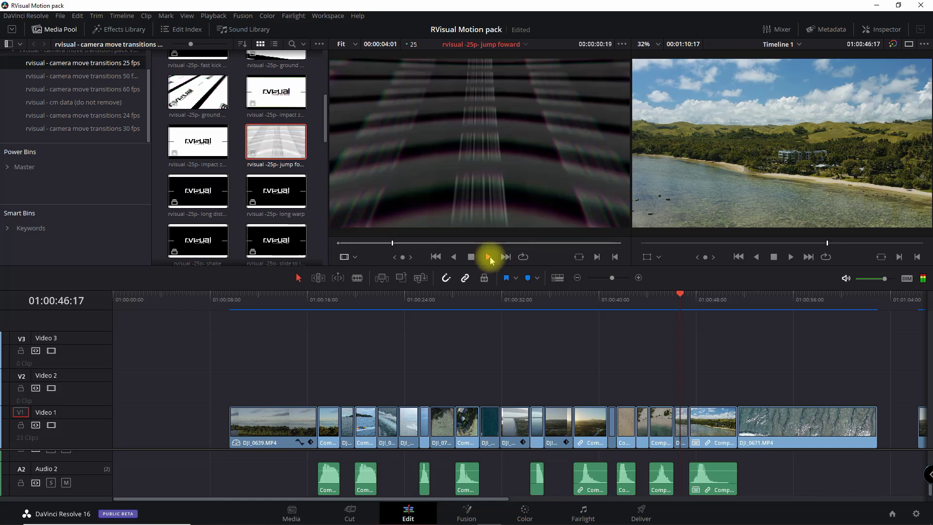
click(245, 204)
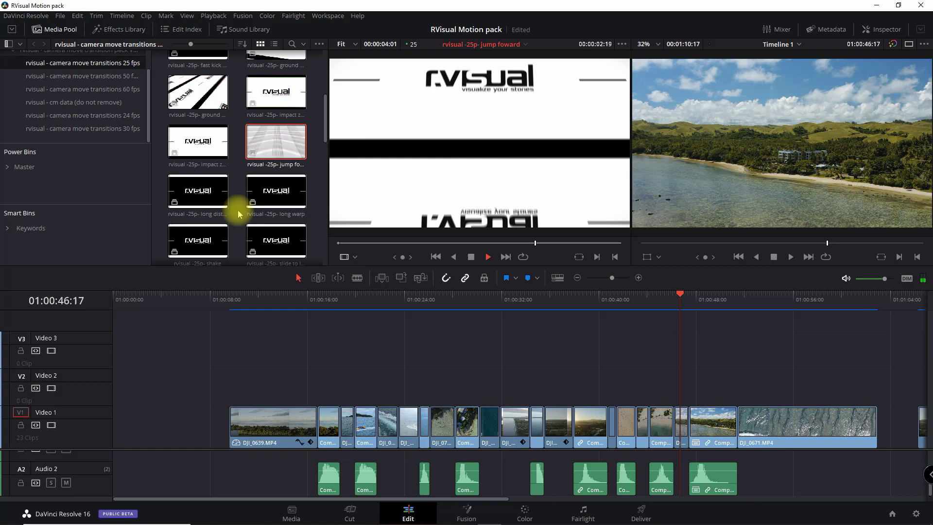
scroll(243, 194, down, 4)
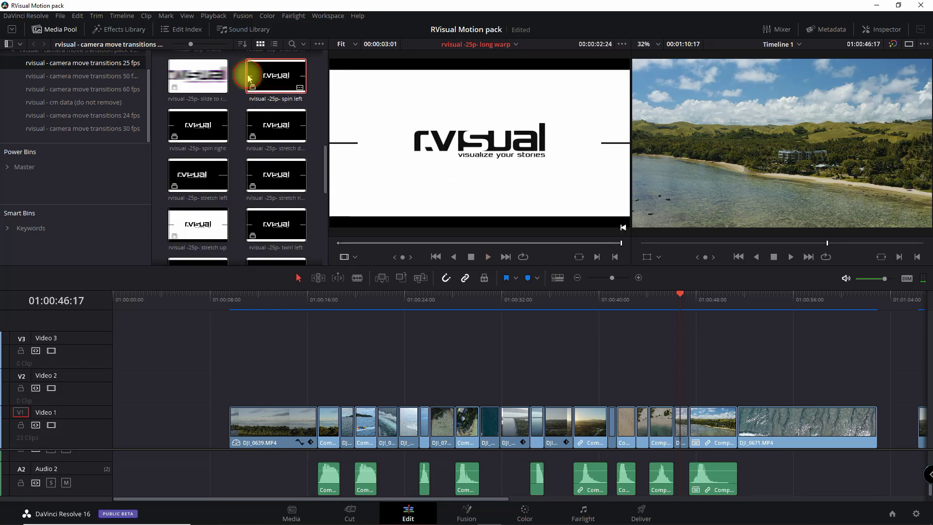
double_click(248, 77)
click(488, 257)
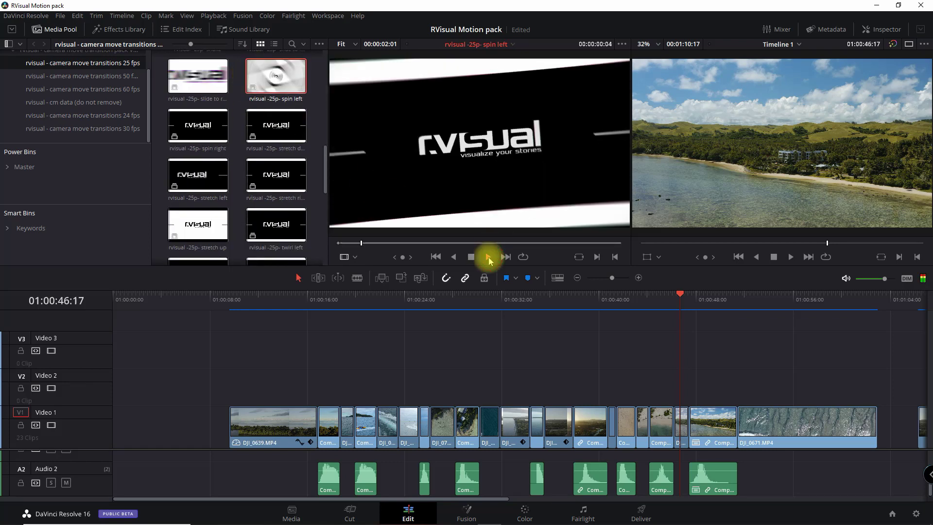
Preview the stretch up transition, then play the edit from 01:00:38:14.
scroll(213, 200, down, 2)
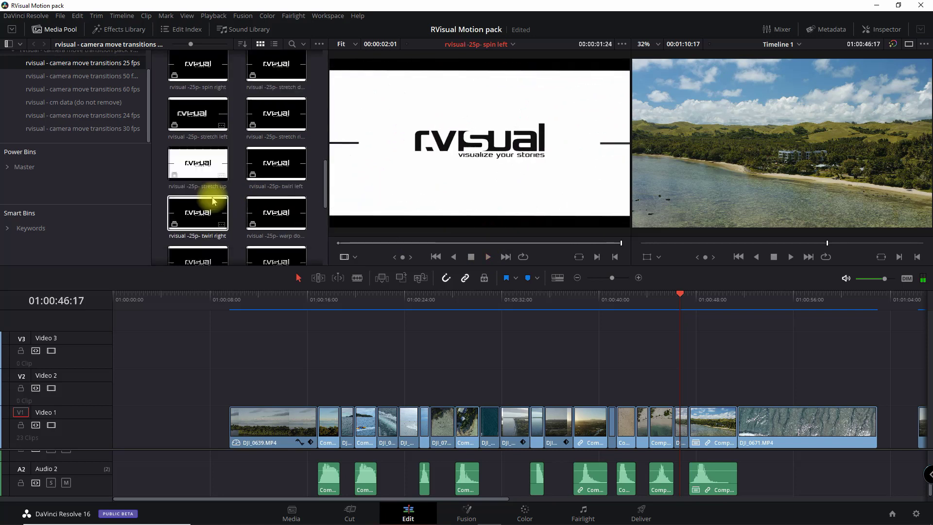
scroll(212, 200, down, 1)
click(175, 130)
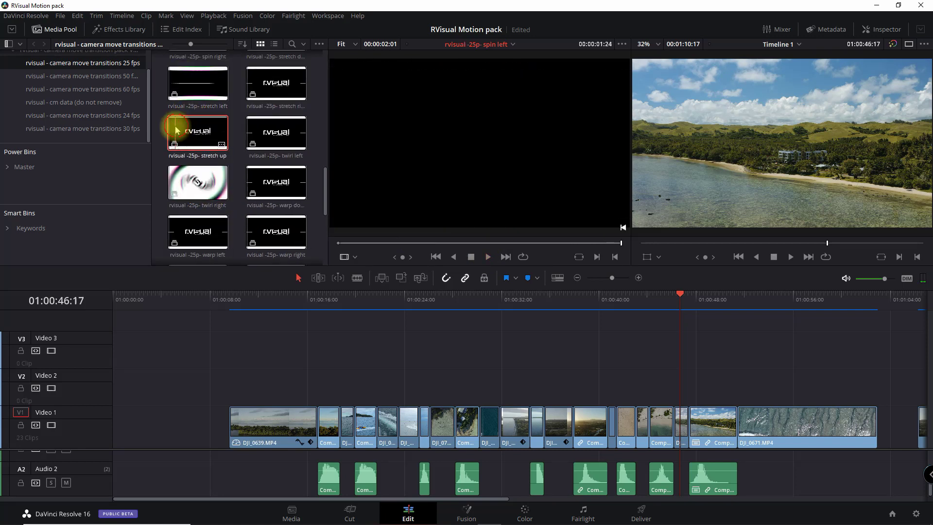
drag(176, 131, 335, 214)
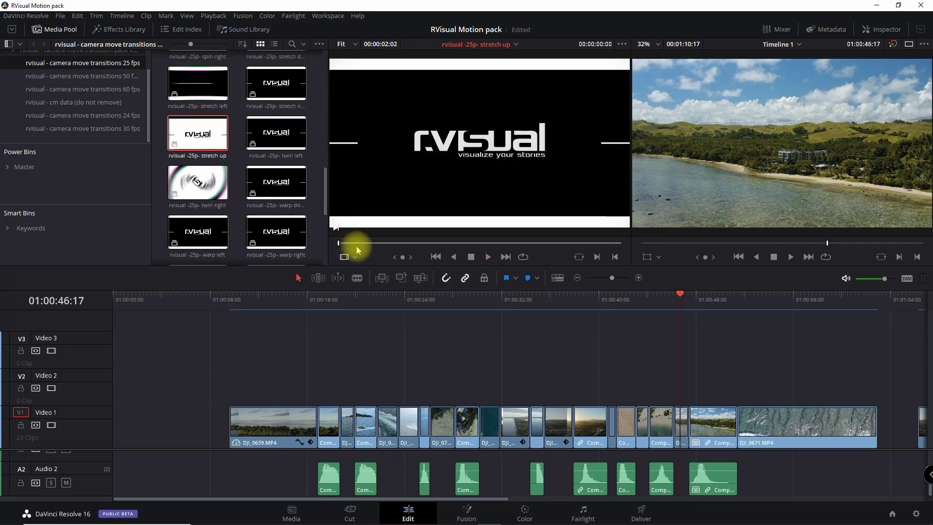
click(487, 257)
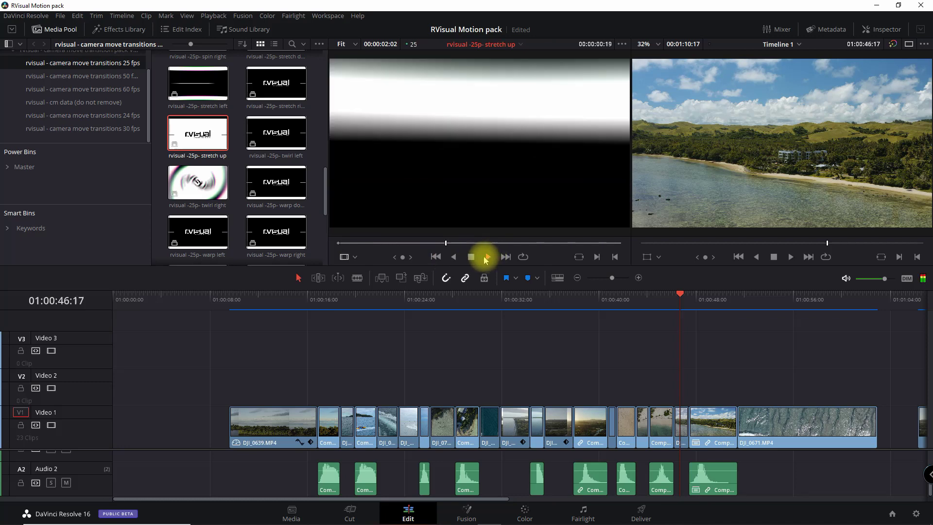
scroll(223, 187, down, 3)
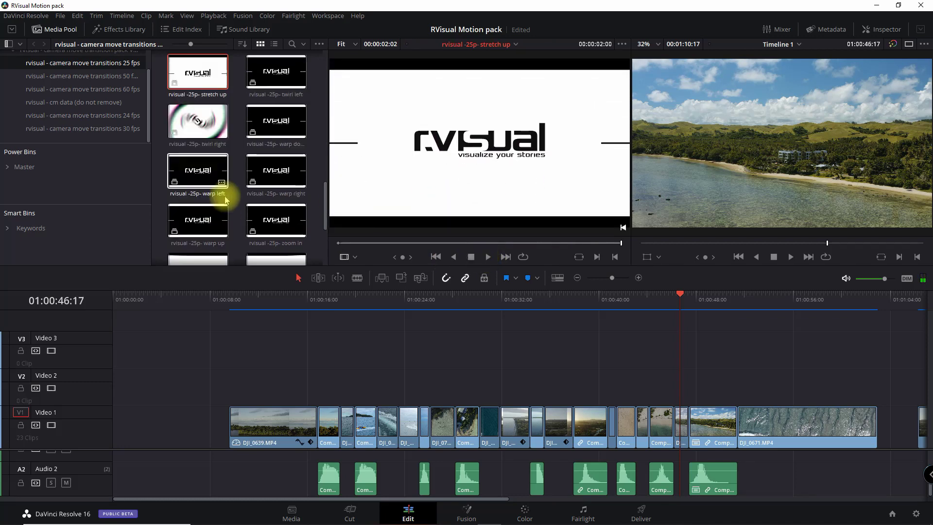
click(581, 303)
key(space)
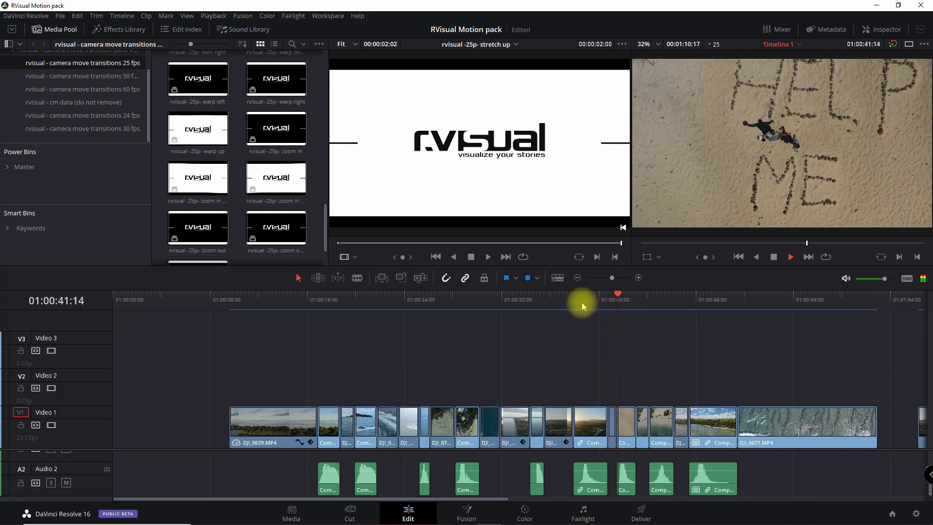
Stop playback and zoom the timeline in twice on the cut at 01:01:08:17.
key(space)
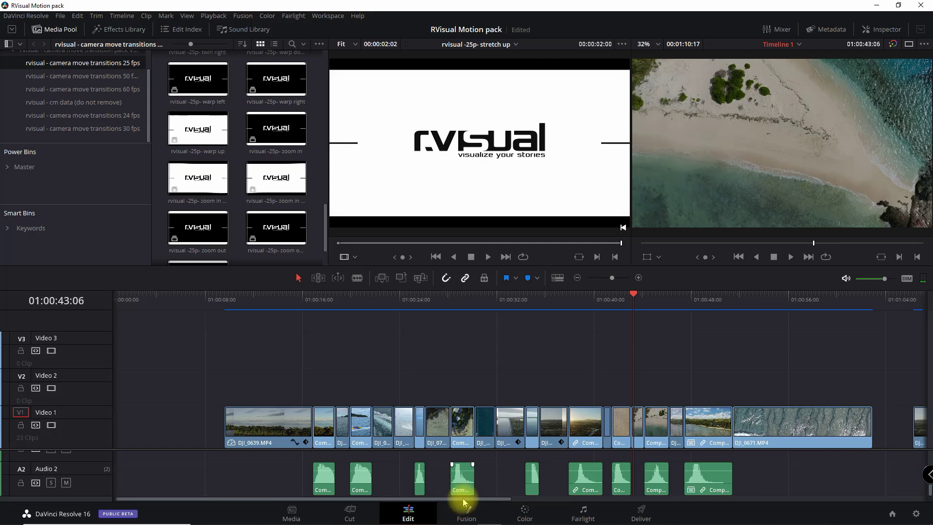
drag(460, 498, 654, 489)
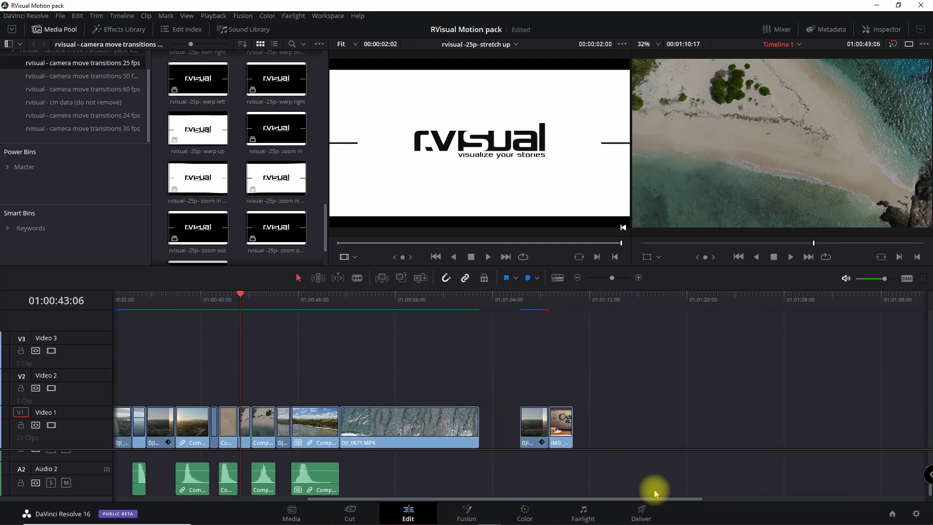
click(549, 297)
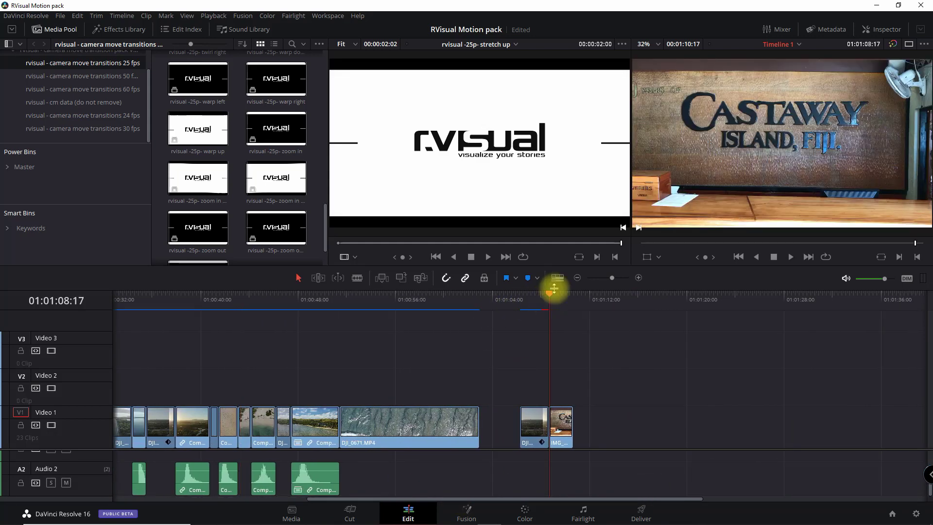
click(638, 278)
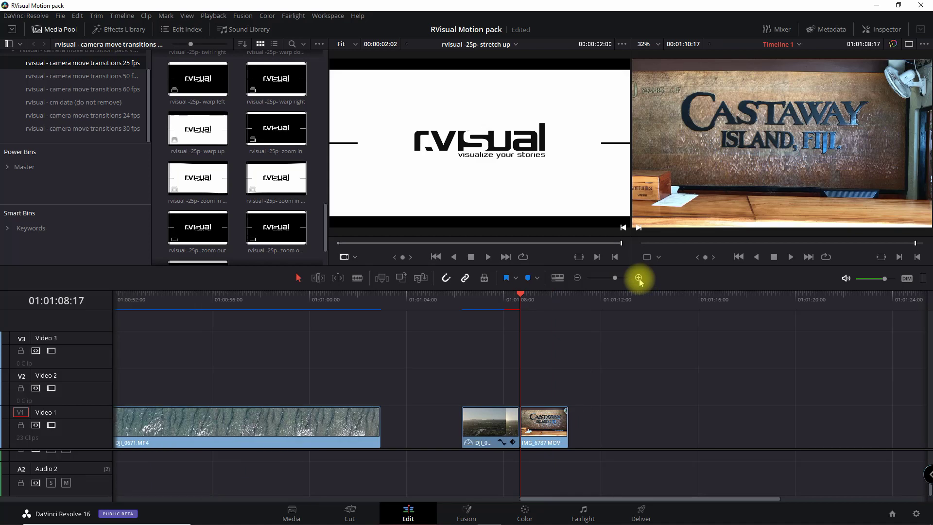
click(638, 278)
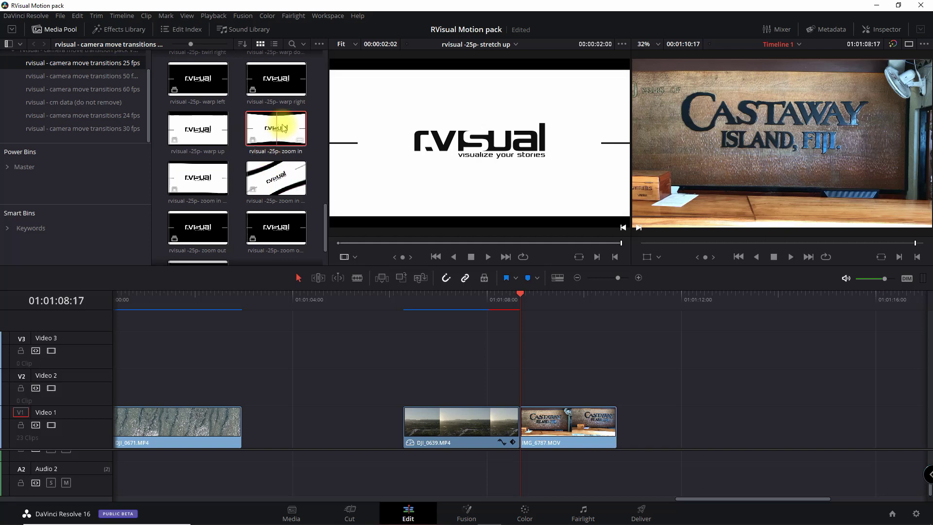
Place the zoom in transition over the cut on V2 and break it into separate clips.
drag(284, 129, 486, 384)
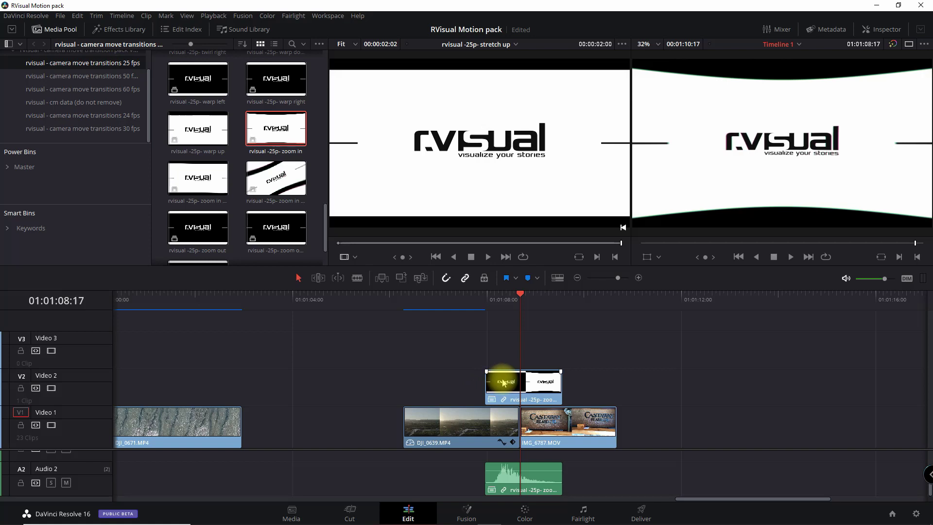
right_click(504, 382)
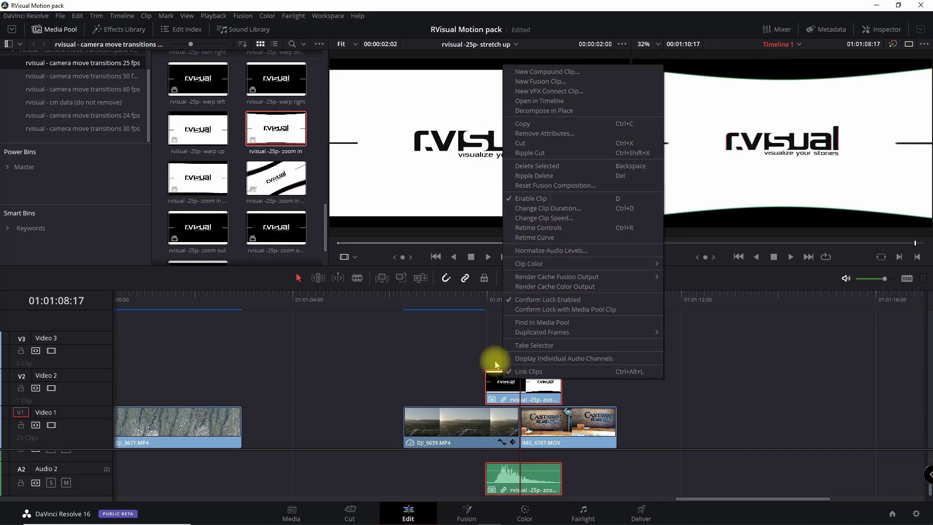
click(529, 115)
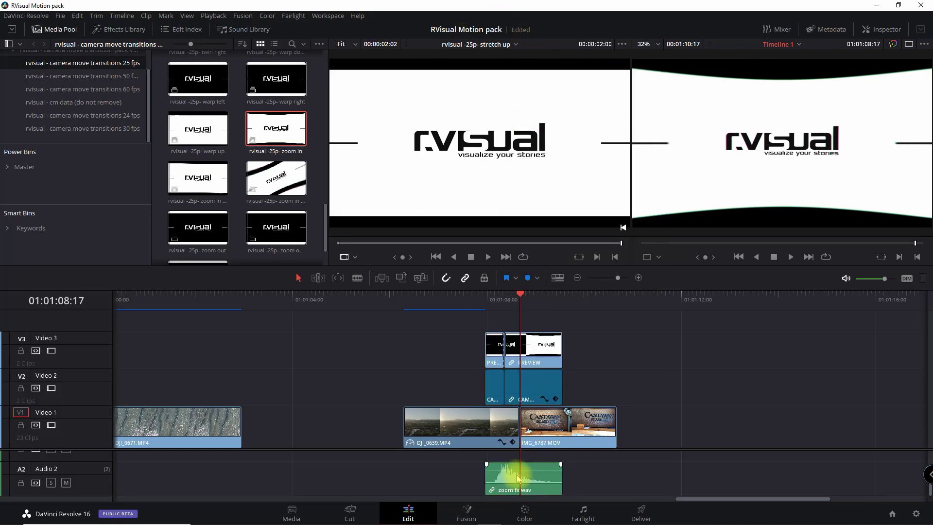
Play the transition, then shift its V3, V2 and A2 clips 8 frames later.
click(488, 302)
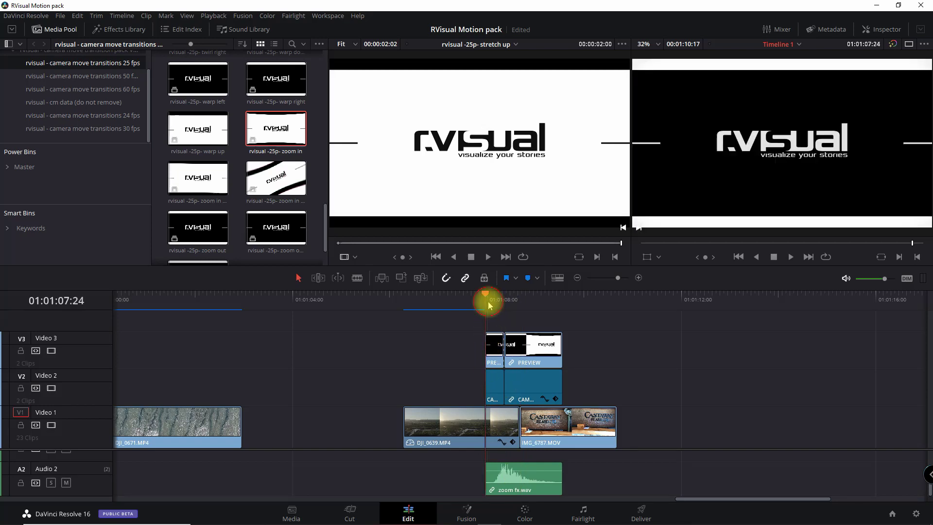
key(space)
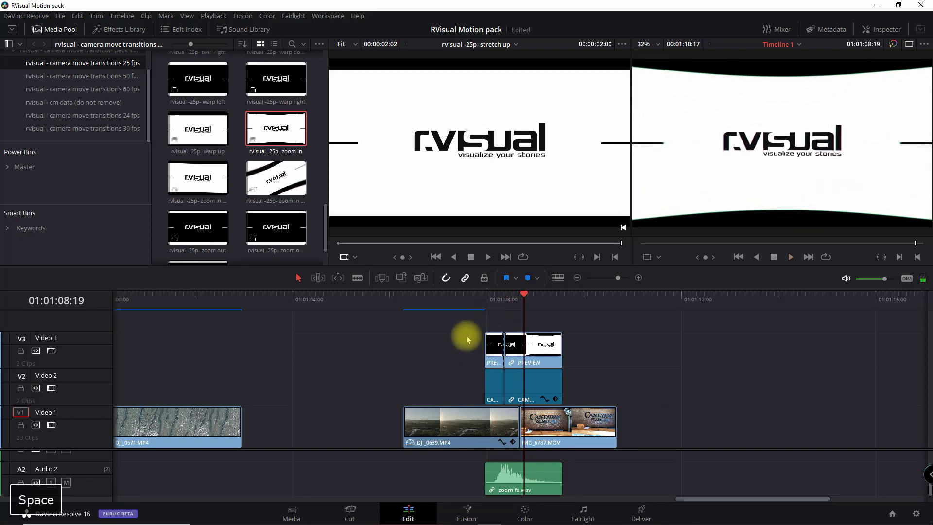
click(467, 338)
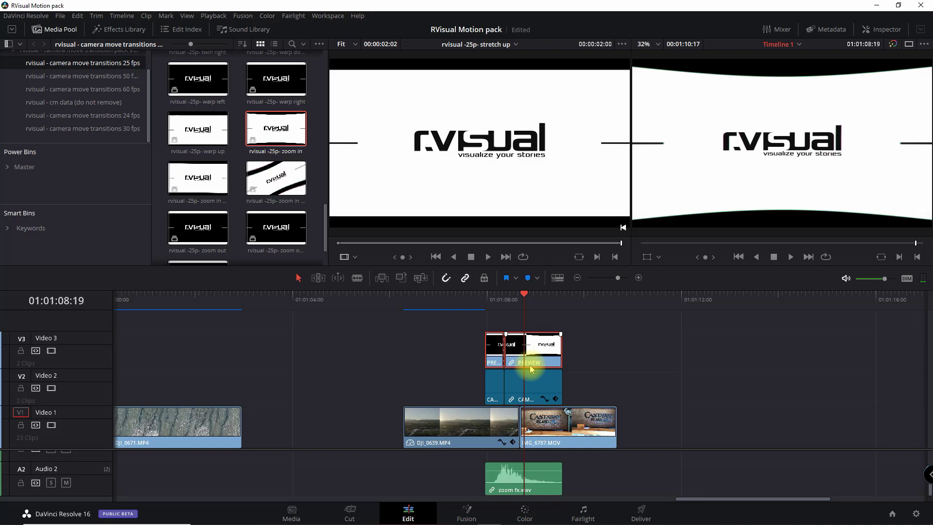
drag(461, 348, 515, 387)
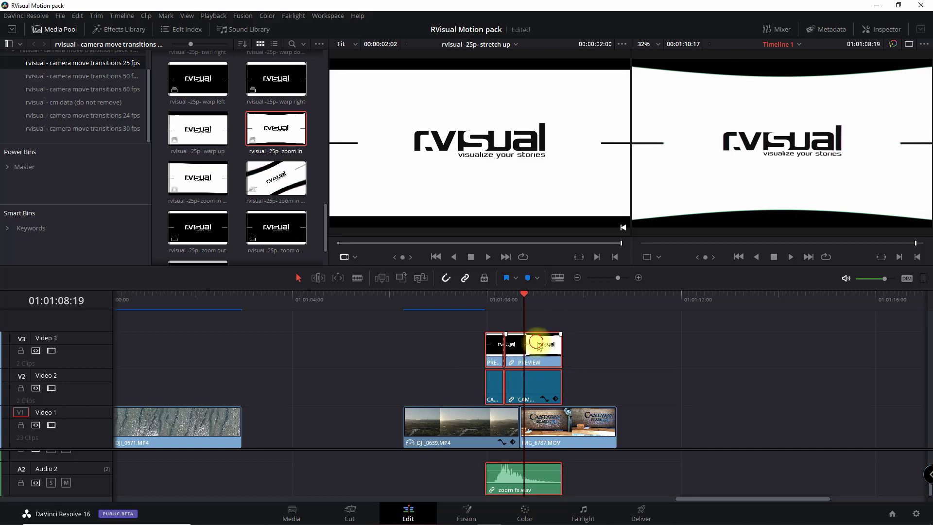
drag(537, 343, 553, 344)
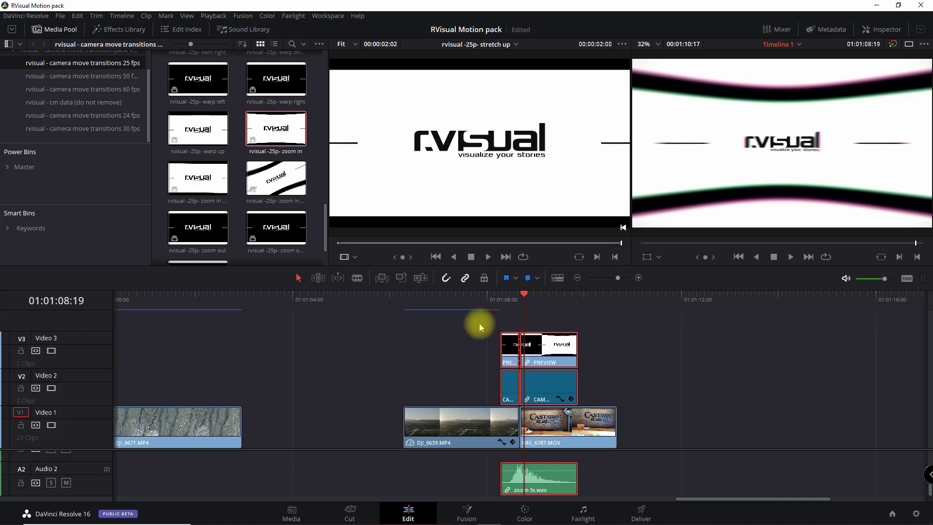
mouse_move(476, 331)
mouse_down()
mouse_move(474, 340)
mouse_move(578, 342)
mouse_up()
Cut the Video 3 preview clips and place the playhead at the transition's end.
right_click(560, 346)
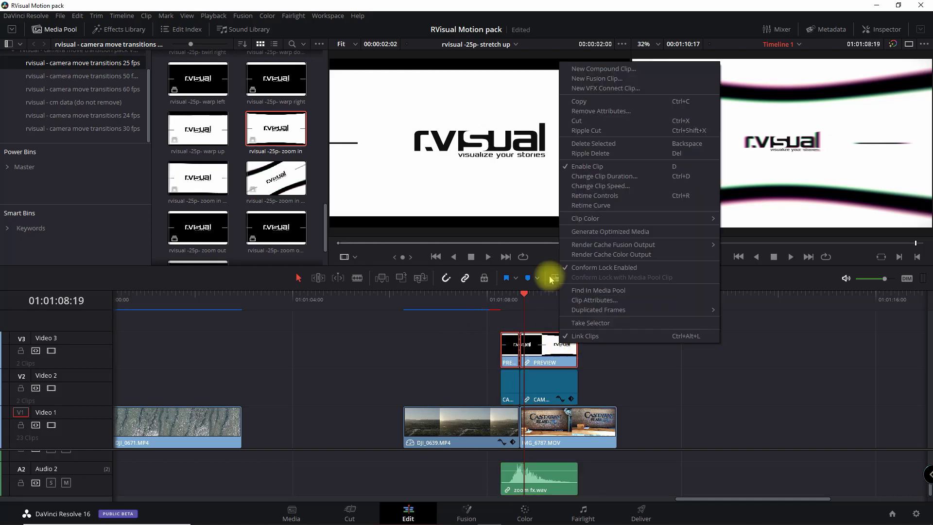
click(578, 122)
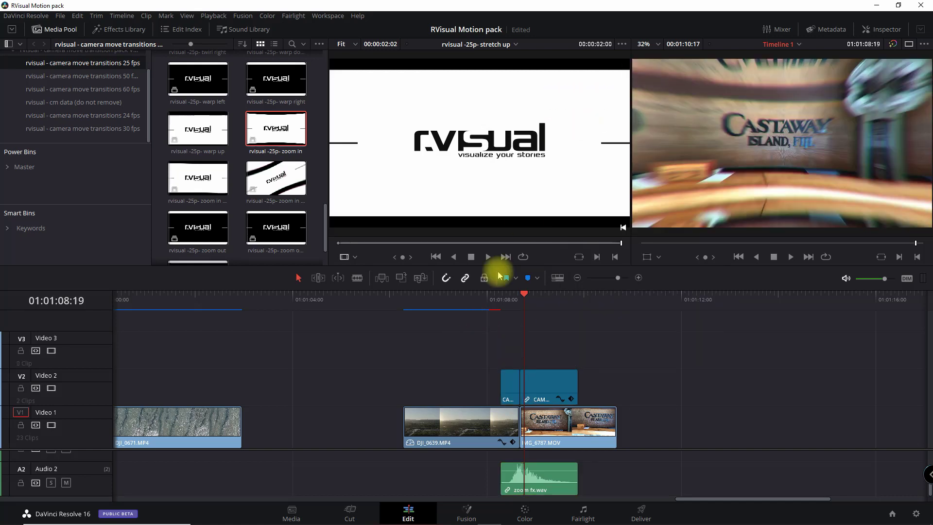
click(505, 299)
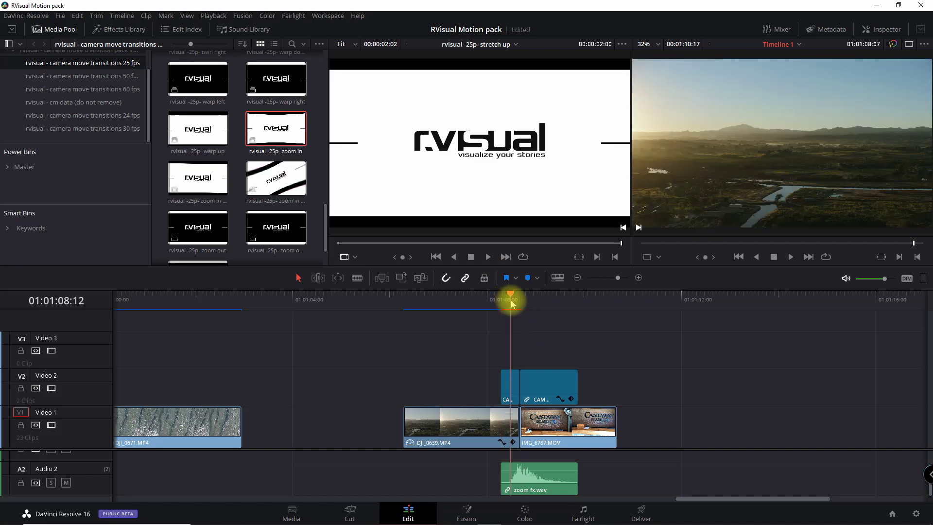
drag(511, 304, 549, 306)
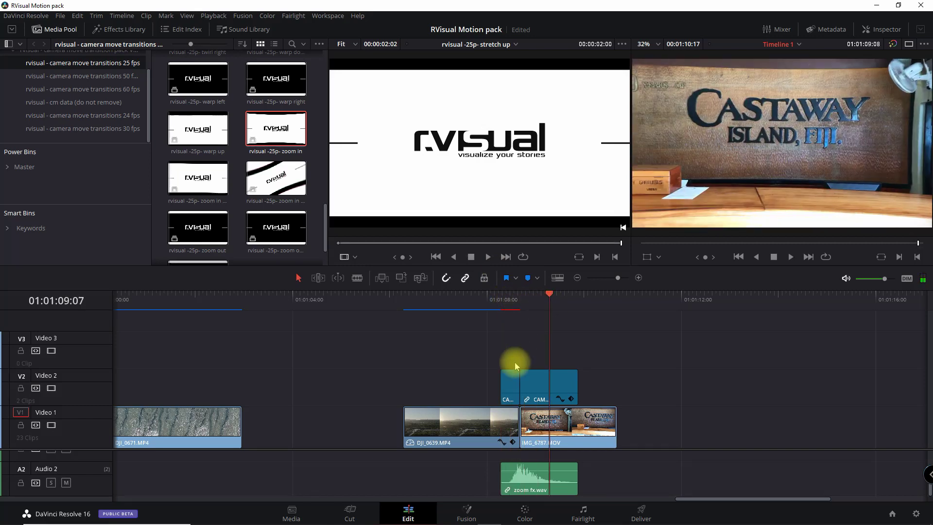
Blade Video 1 at the transition's start and end, splitting DJI_0639.MP4 and IMG_6787.MOV.
click(356, 277)
click(500, 417)
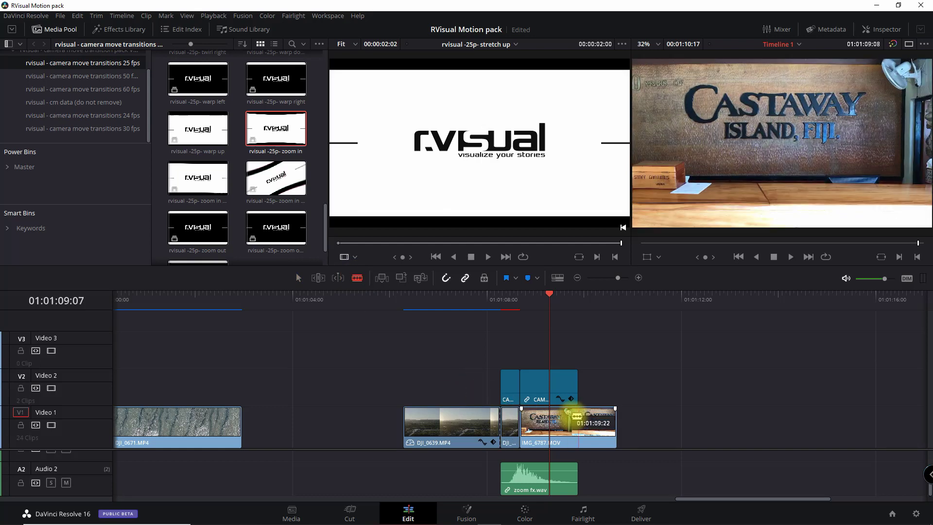
click(578, 416)
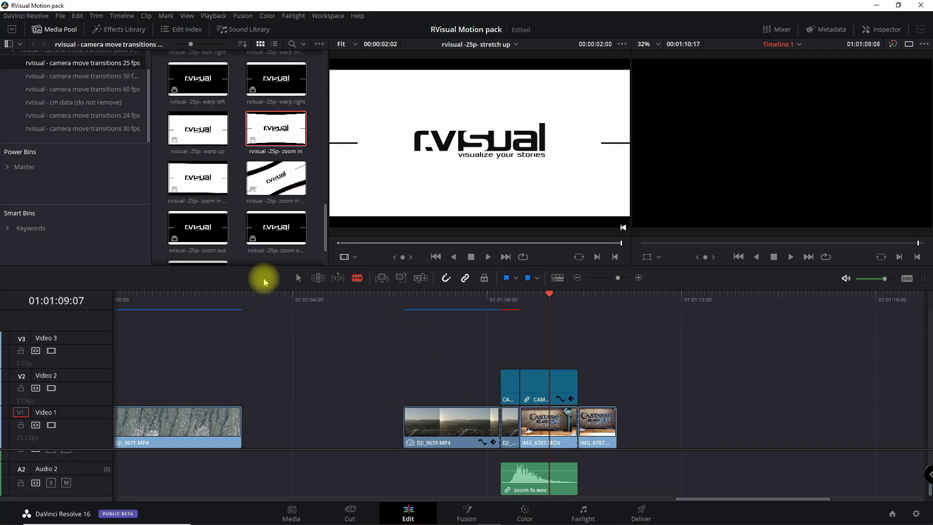
click(298, 278)
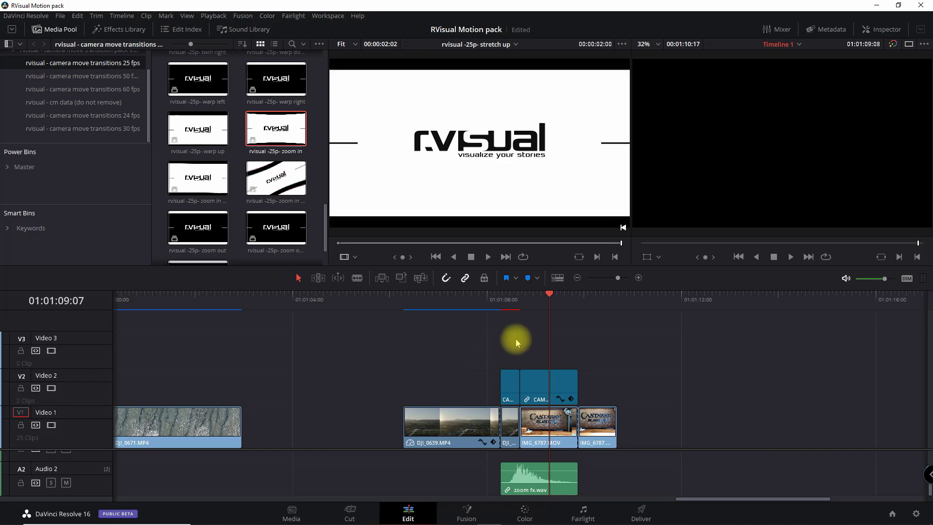
Combine the camera-move clip, zoom fx.wav and split footage into Compound Clip 1.
drag(510, 342, 562, 444)
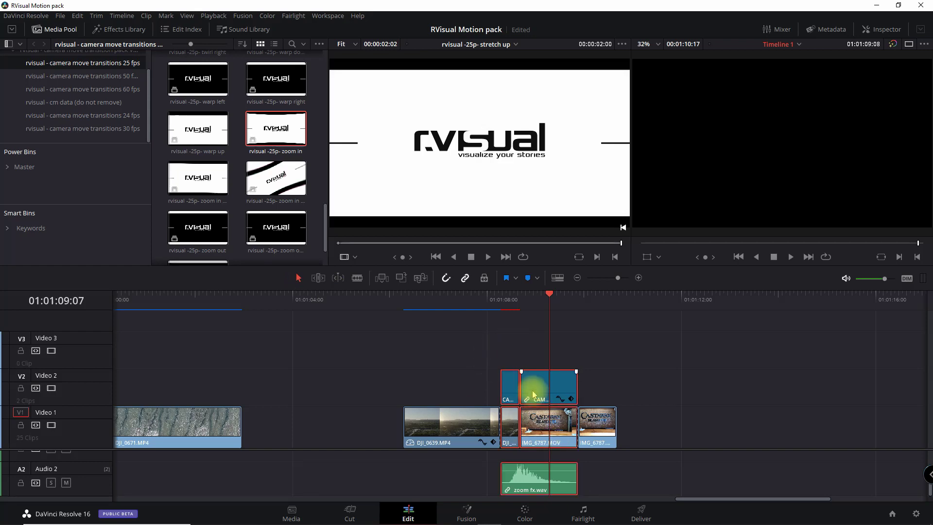
right_click(532, 386)
click(558, 139)
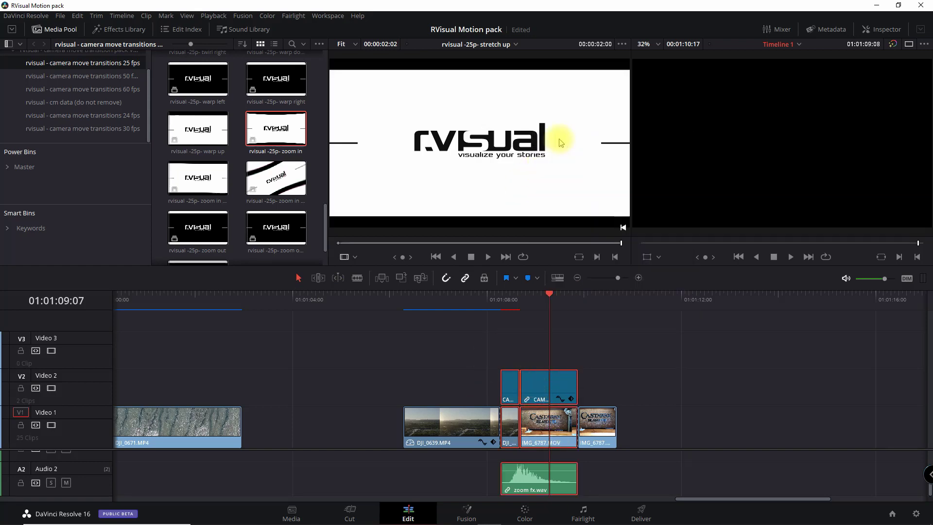
click(530, 282)
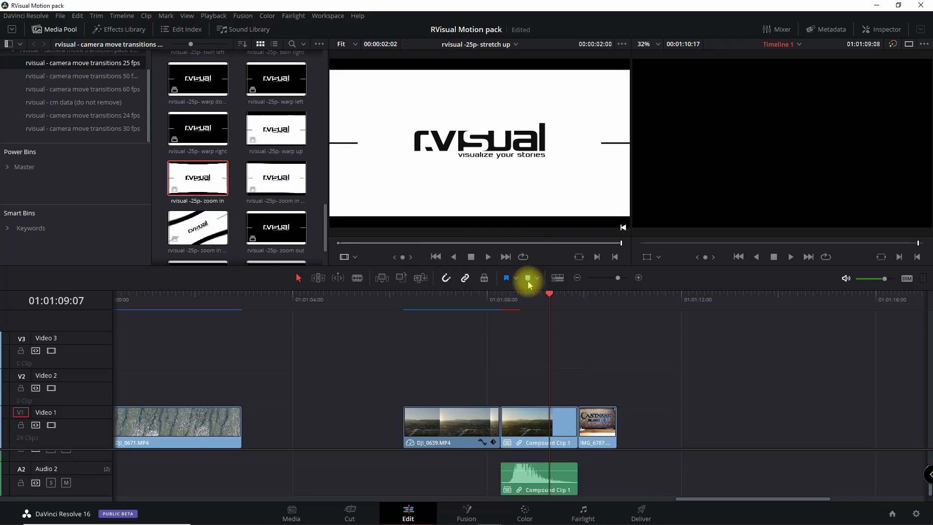
Turn Render Cache Fusion Output to On for Compound Clip 1.
right_click(516, 420)
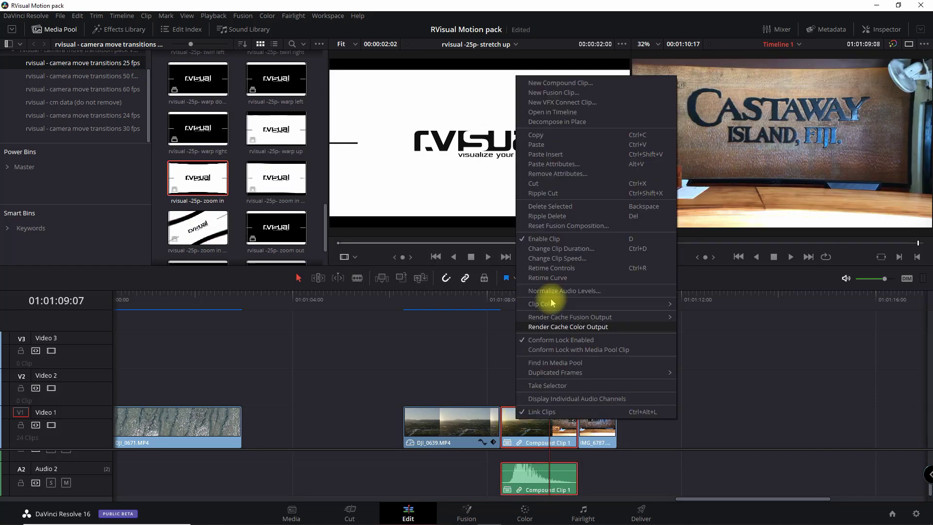
mouse_move(565, 322)
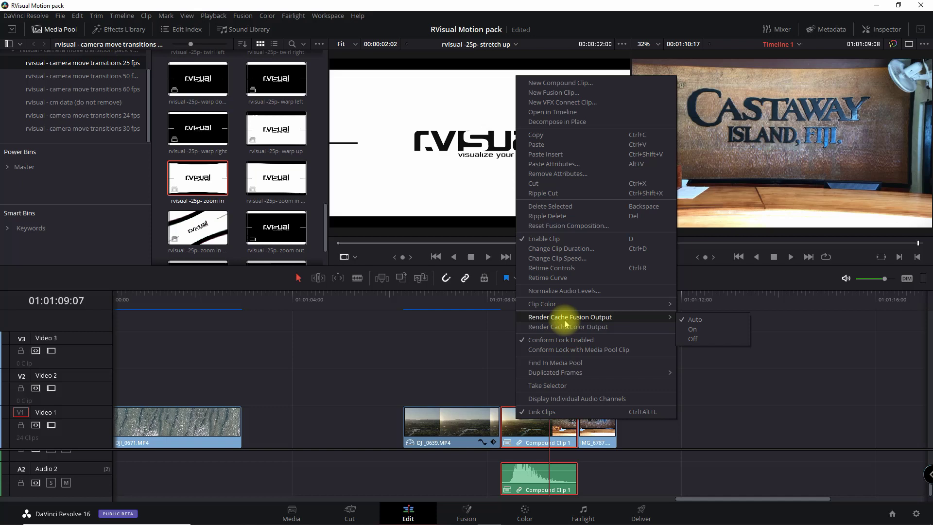
click(693, 329)
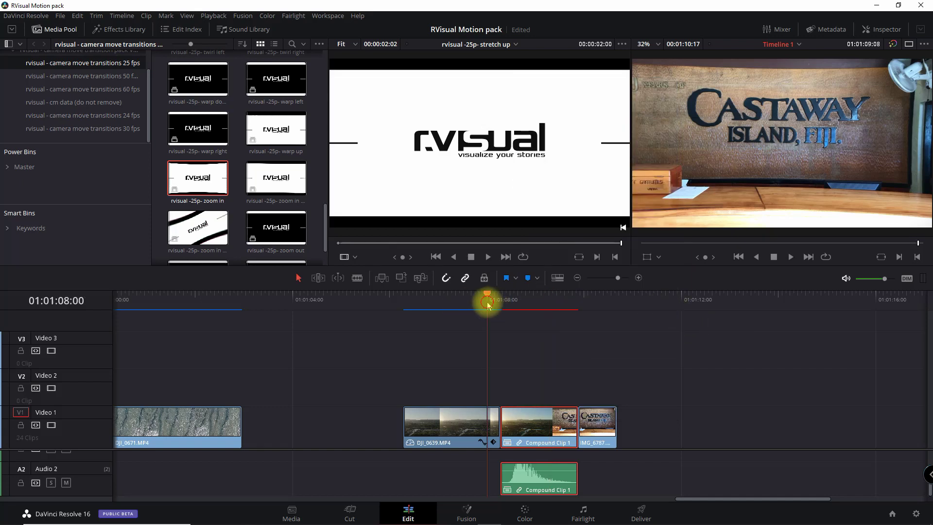
Play Compound Clip 1, then decompose it in place and step one frame forward.
key(space)
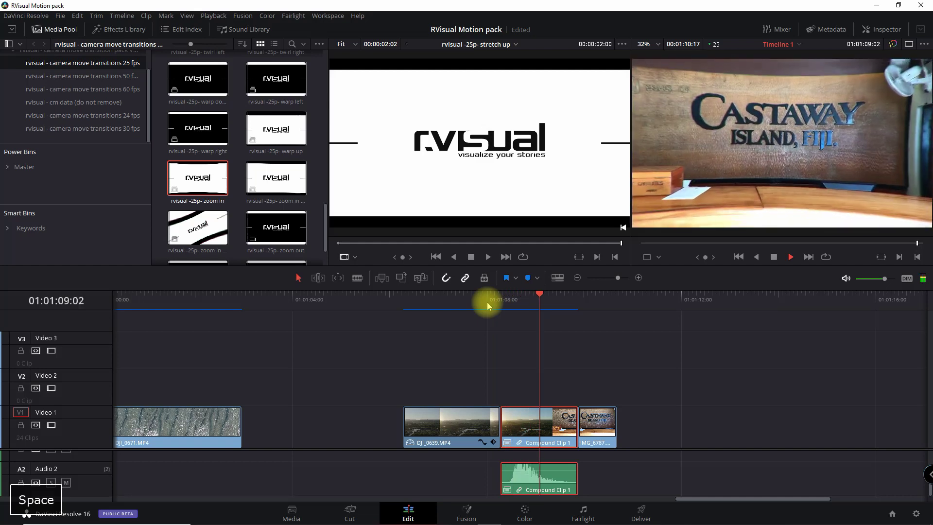
key(space)
key(Up)
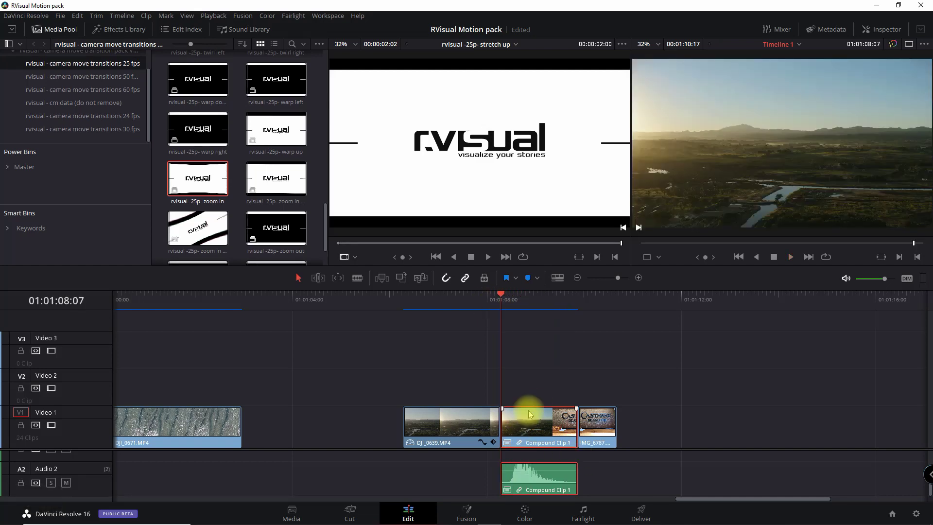
right_click(530, 412)
click(584, 113)
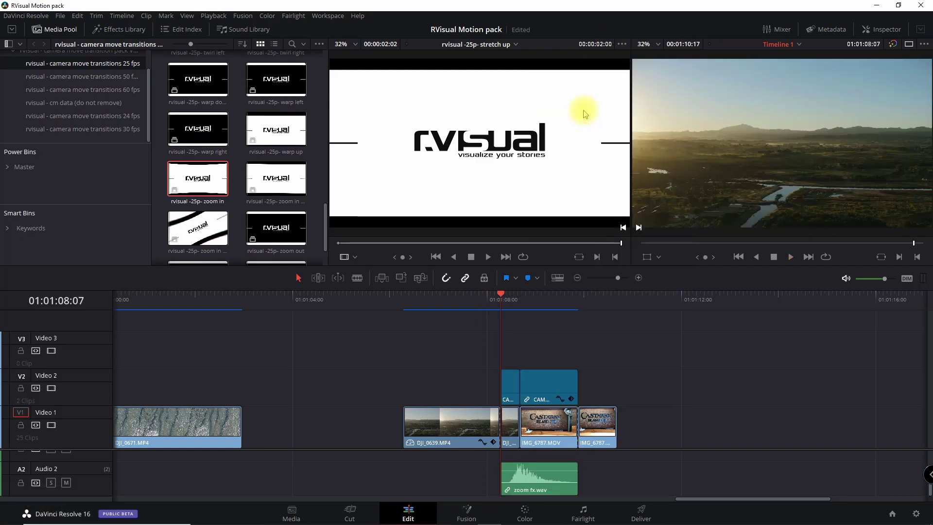
key(Right)
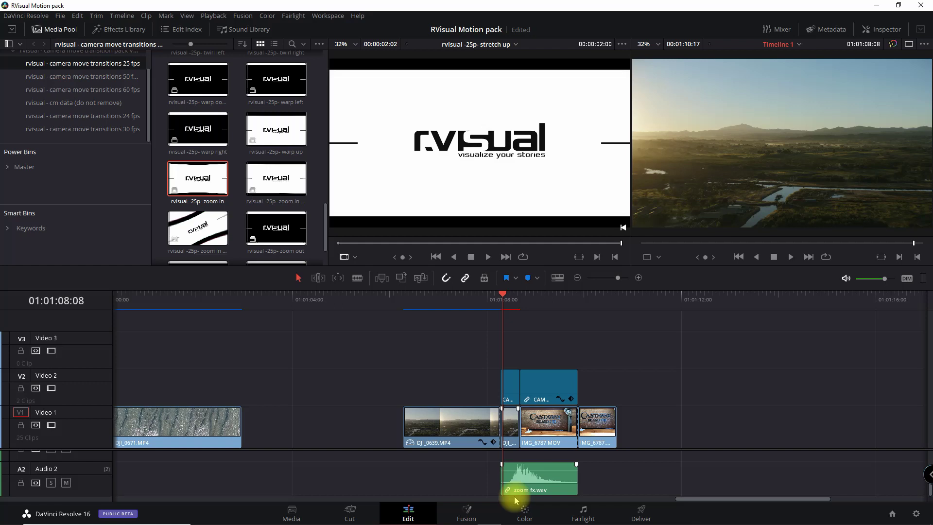
click(465, 513)
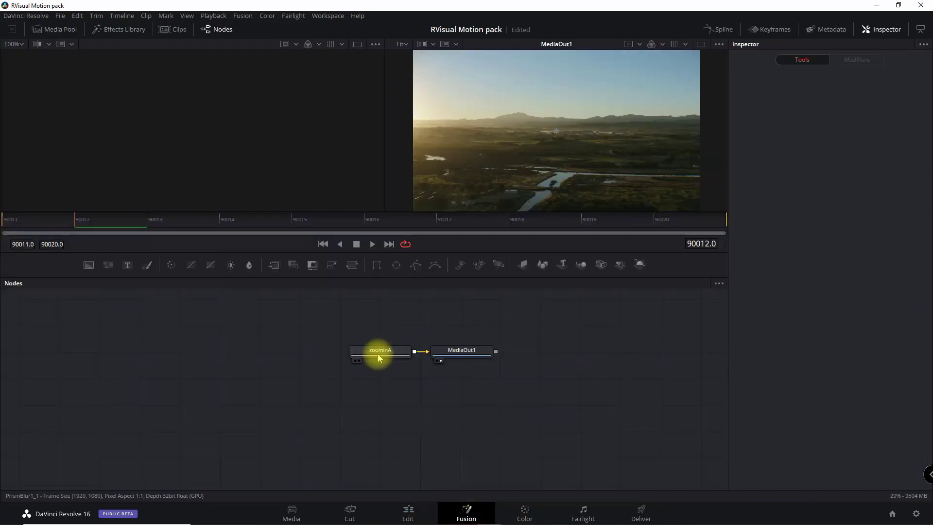
Move zoominA's pivot to 0.180474, 0.575301 and prism position to 0.176, 0.57.
click(381, 353)
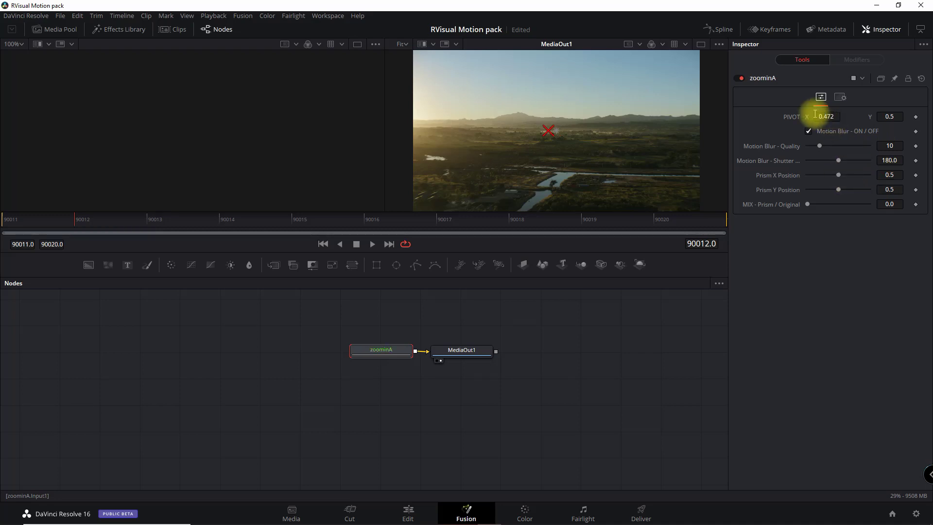
drag(548, 132, 500, 113)
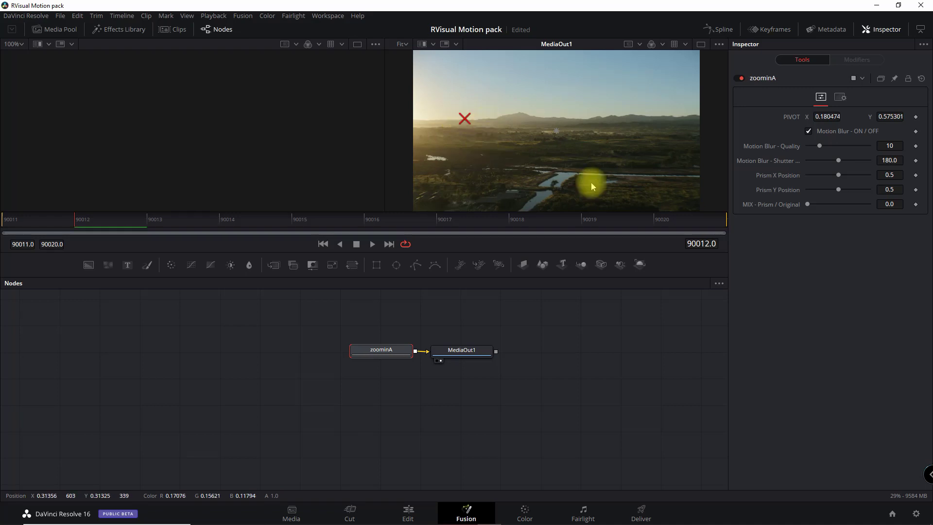
drag(896, 175, 777, 175)
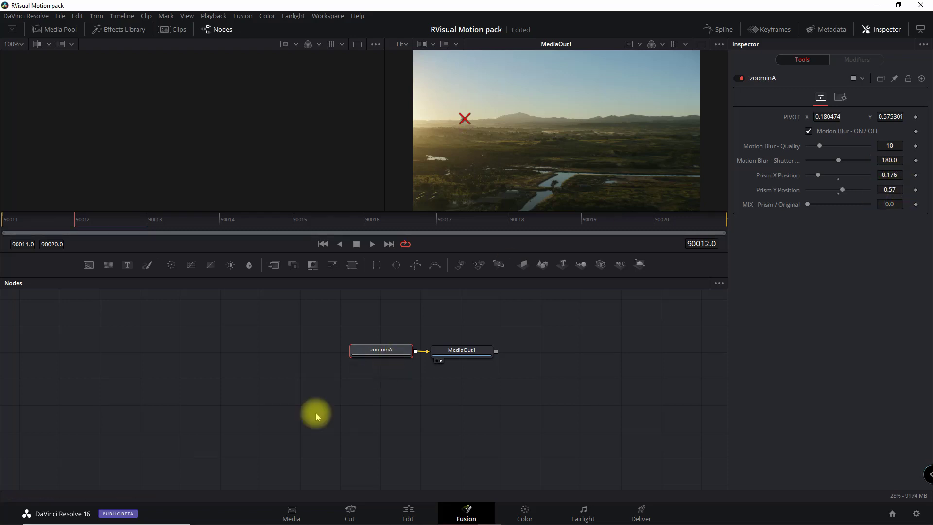
Step through the retargeted zoom frame by frame on the Edit page, then select the second transition clip.
click(407, 512)
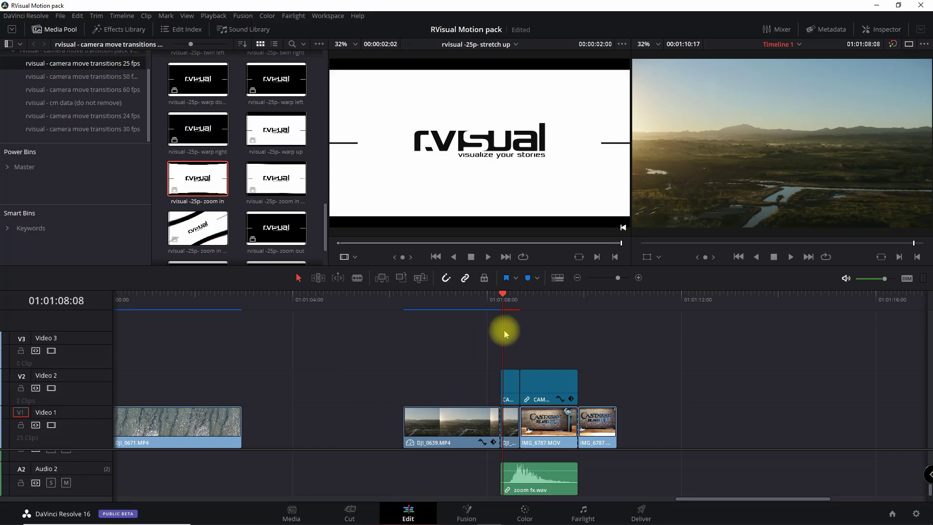
key(Right)
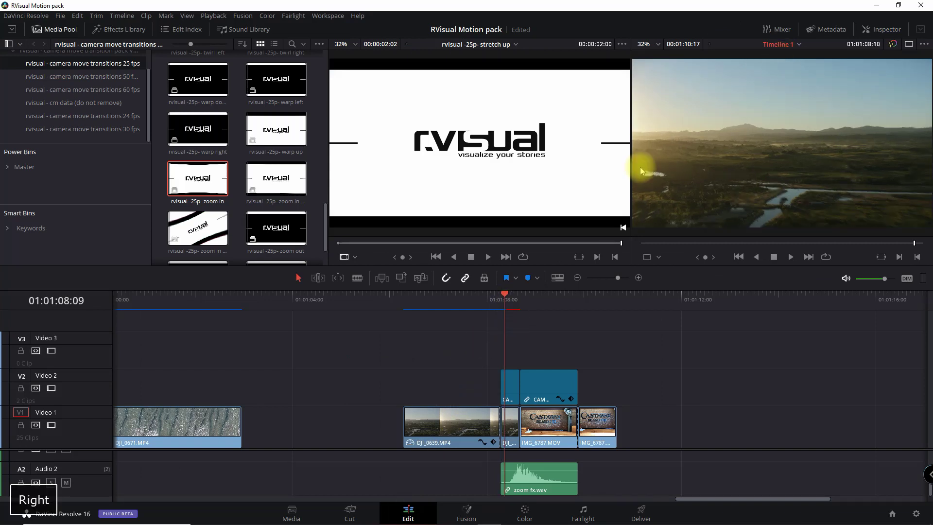
key(Right)
key(Right)
key(Right)
key(Right)
key(Right)
key(Right)
key(Right)
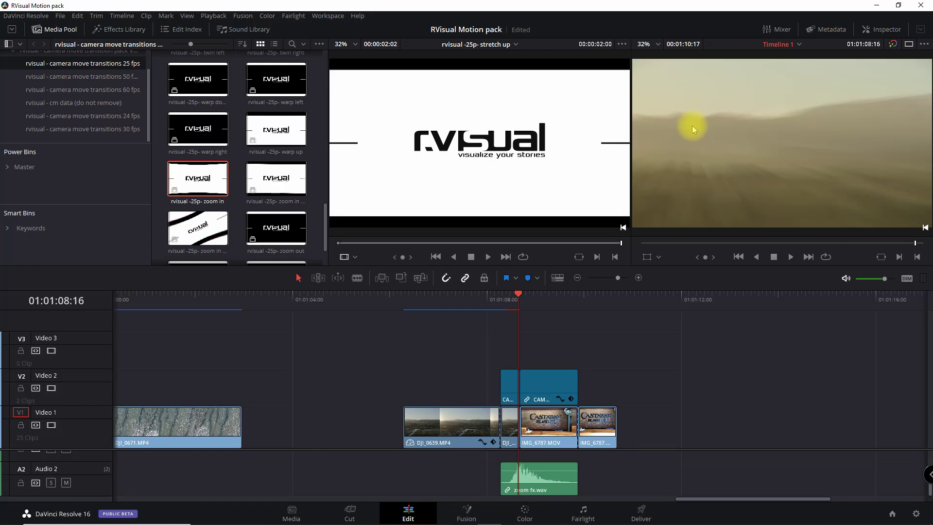
key(Left)
key(Left)
key(Left)
key(Left)
key(Left)
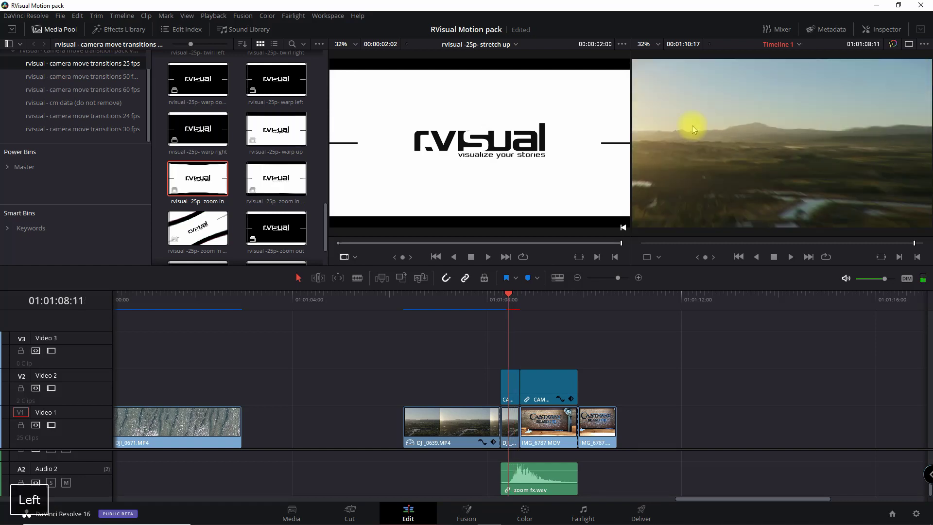
key(Left)
key(Left)
key(Left)
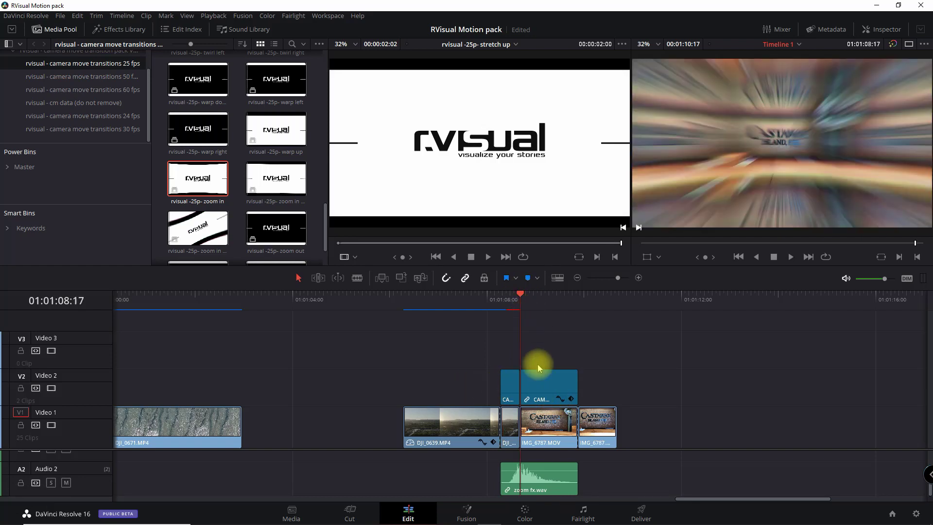
key(Right)
key(Right)
key(Right)
key(Right)
key(Right)
key(Right)
key(Right)
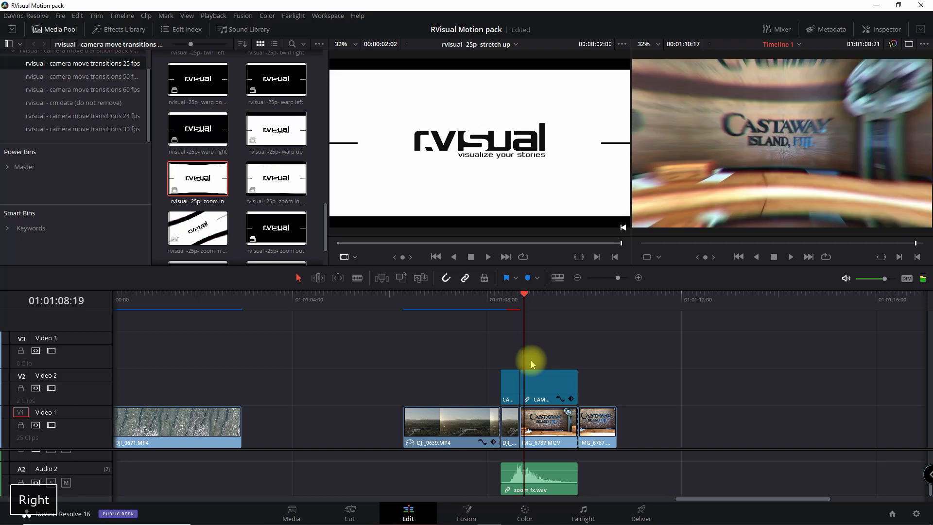
key(Right)
key(Right)
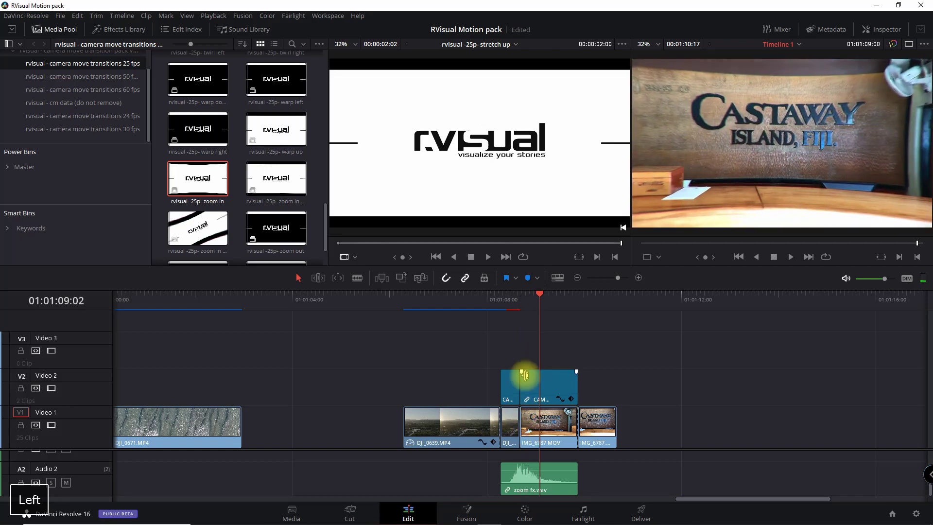
key(Left)
key(Left)
click(520, 302)
Open the second zoom clip's zoominB effect in Fusion with the Spline editor showing.
click(537, 377)
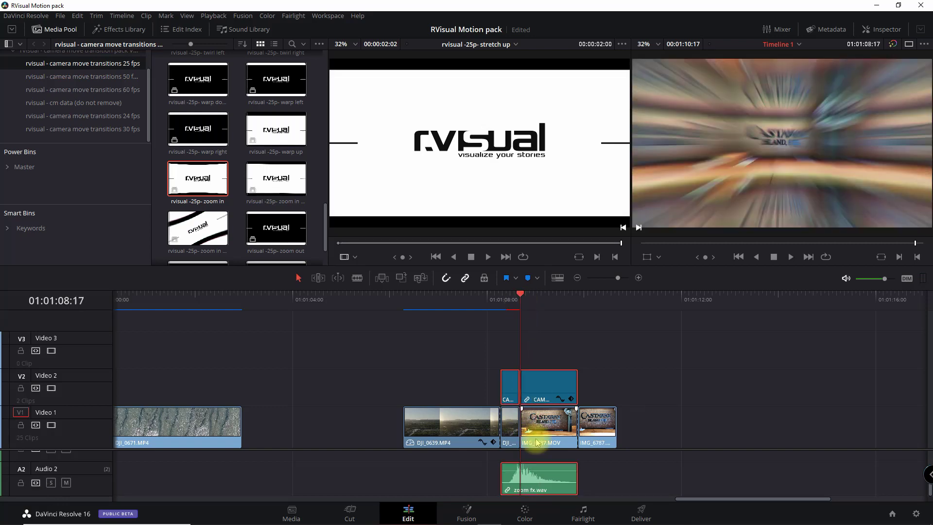
click(473, 514)
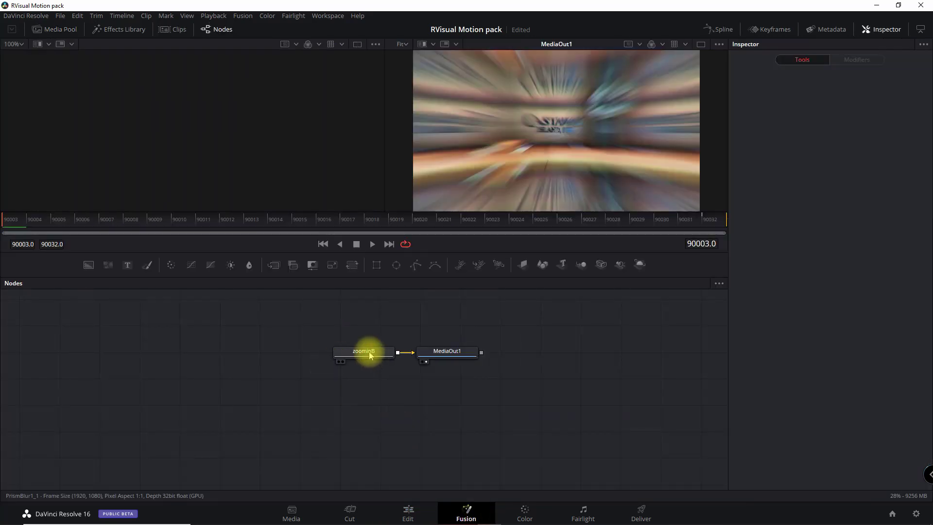
click(369, 354)
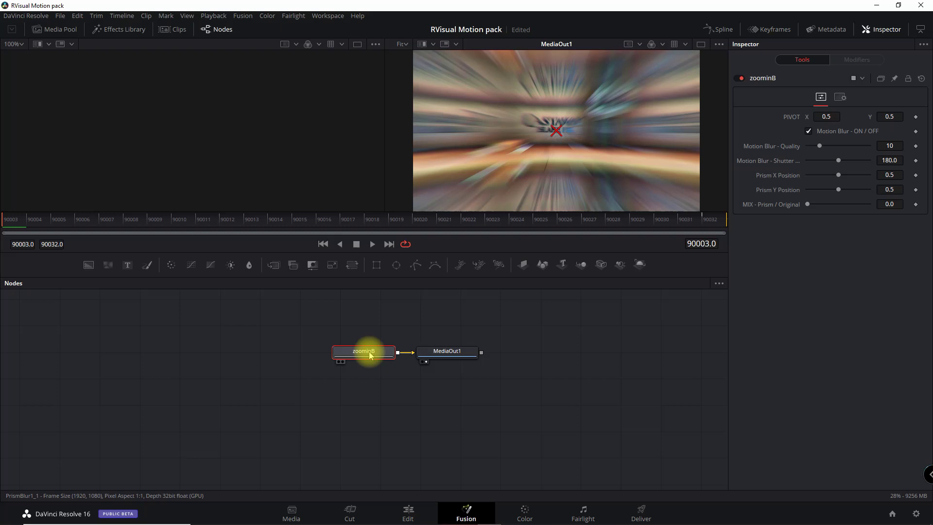
click(722, 30)
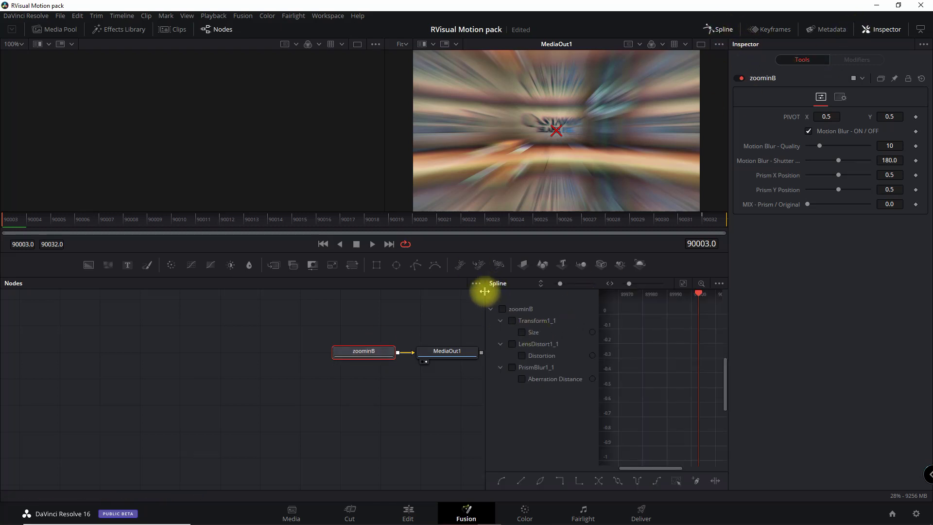
Time-stretch all zoominB keyframes shorter so the second zoom ends around frame 90010.
drag(484, 291, 242, 319)
click(265, 309)
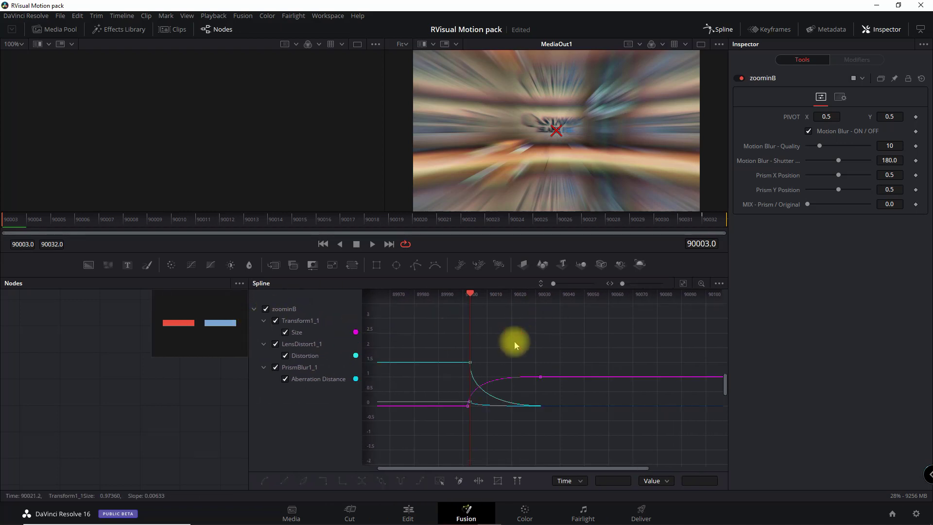
key(ctrl+a)
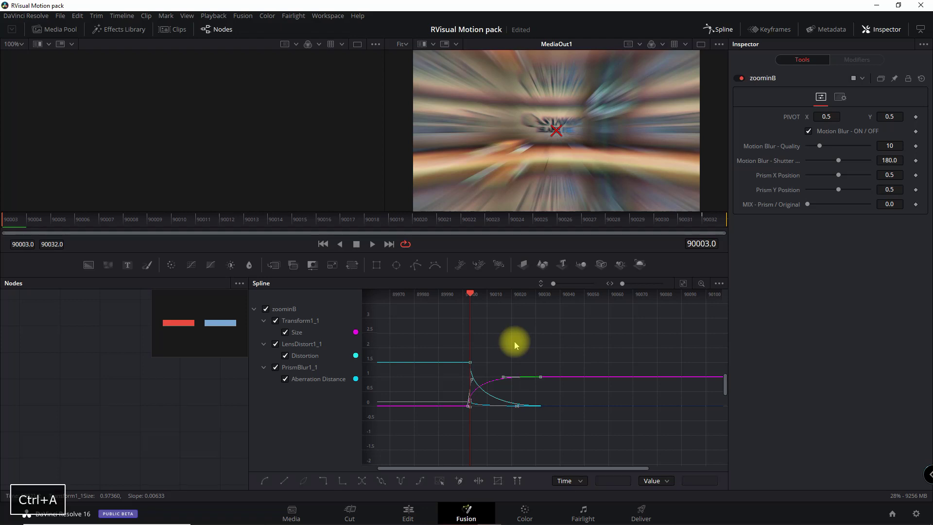
click(478, 482)
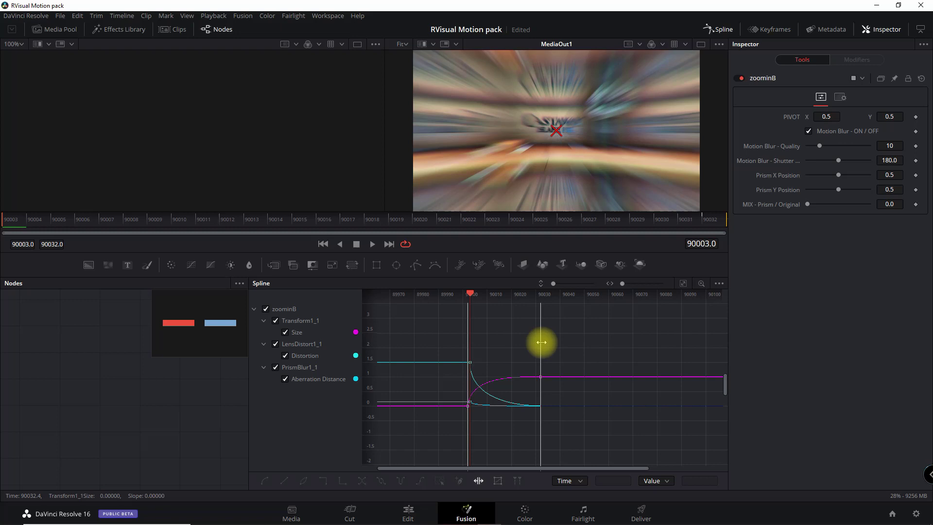
drag(541, 342, 490, 343)
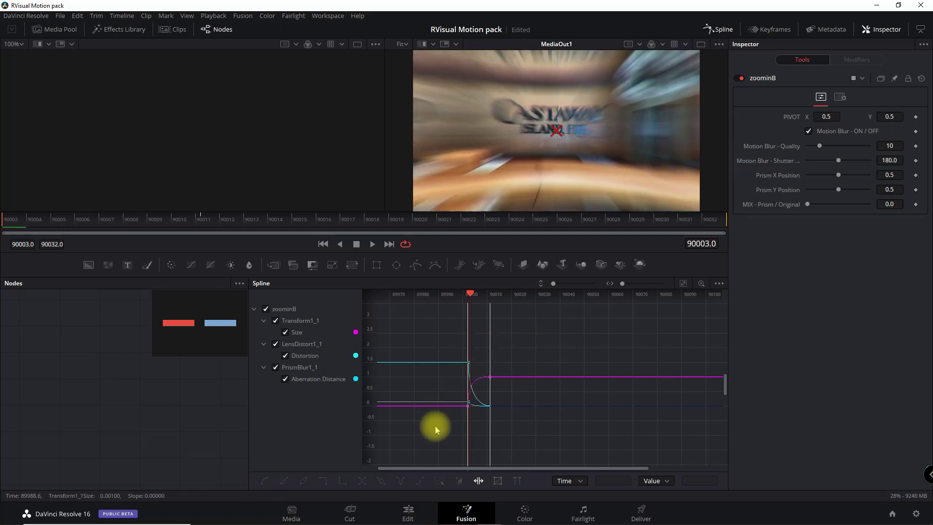
click(409, 511)
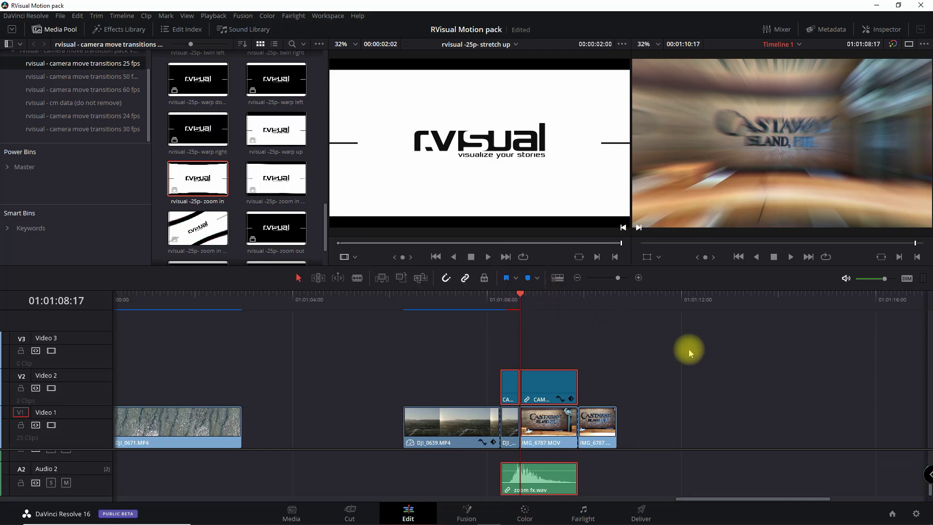
key(Left)
key(Left)
key(Left)
key(Left)
key(Right)
key(Right)
key(Right)
key(Right)
key(Right)
key(Right)
key(Right)
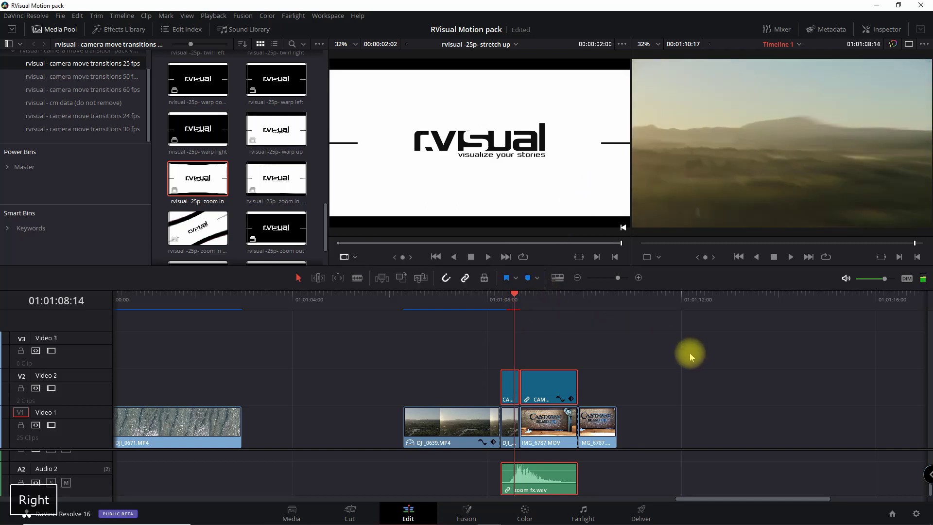
key(Right)
key(Right)
key(Right)
key(Right)
key(Right)
key(Right)
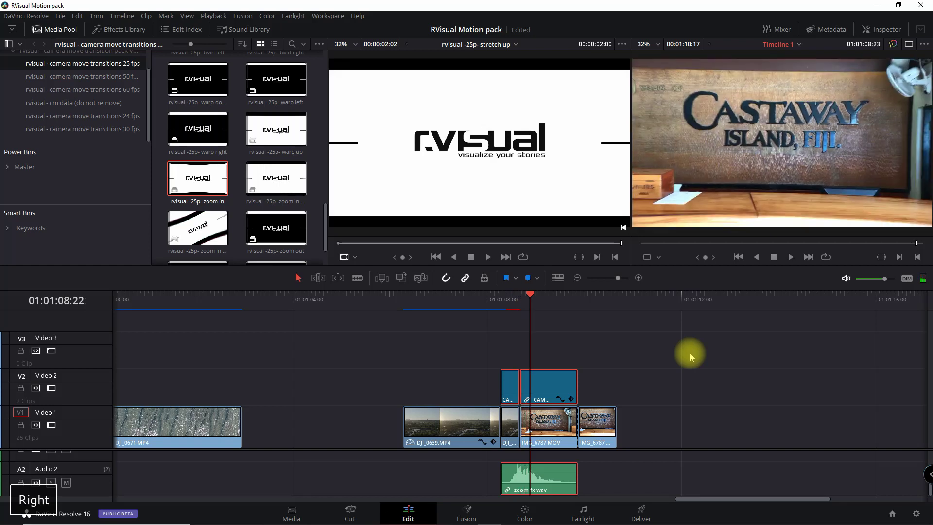
key(Left)
key(Left)
key(Left)
key(Left)
key(Left)
key(Left)
key(Left)
key(Left)
key(Left)
key(Left)
key(Left)
key(Left)
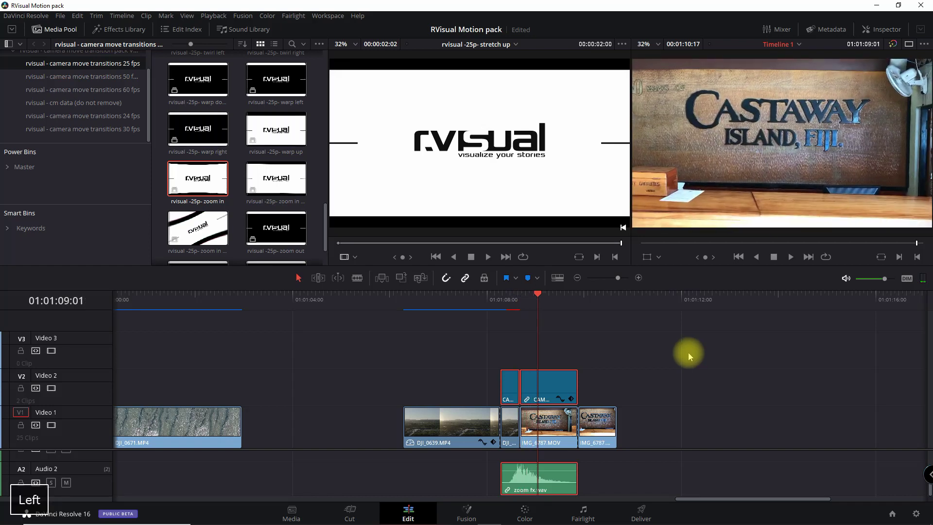
key(Left)
key(Left)
key(Left)
key(Left)
key(Left)
key(Left)
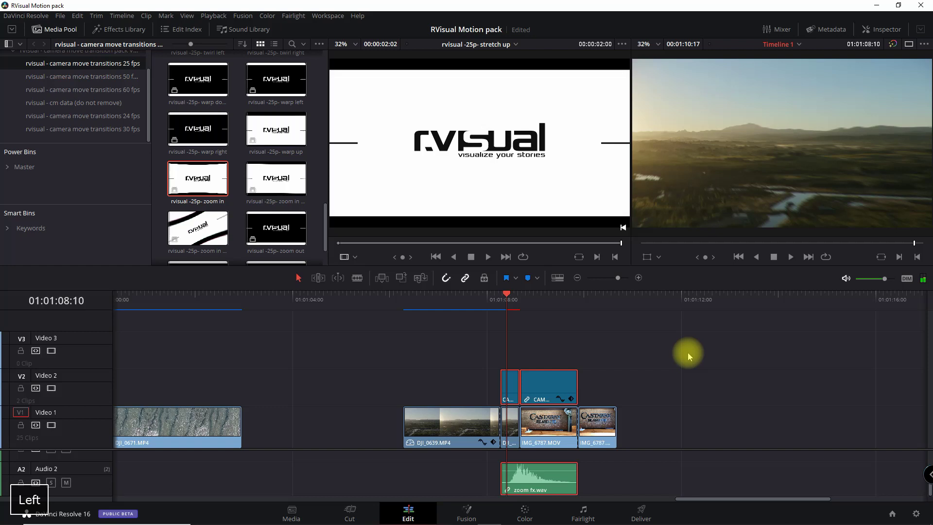
key(space)
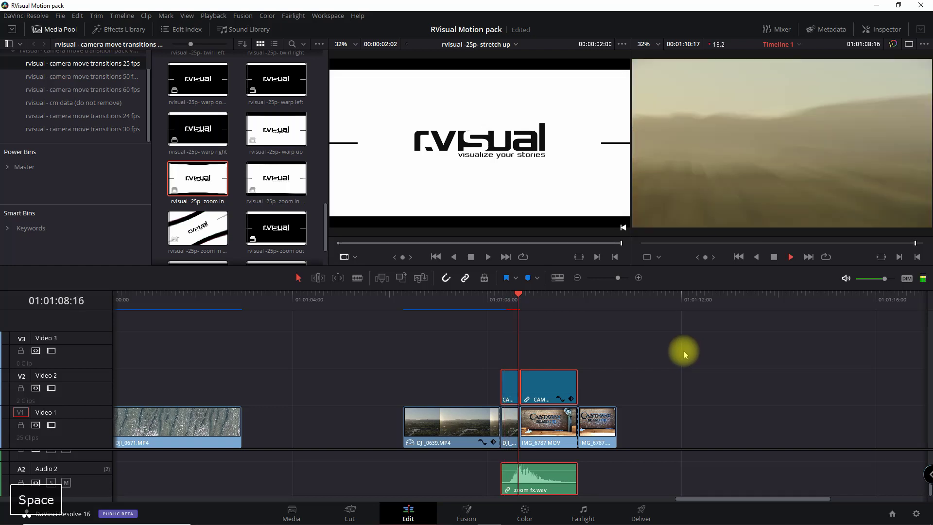
key(space)
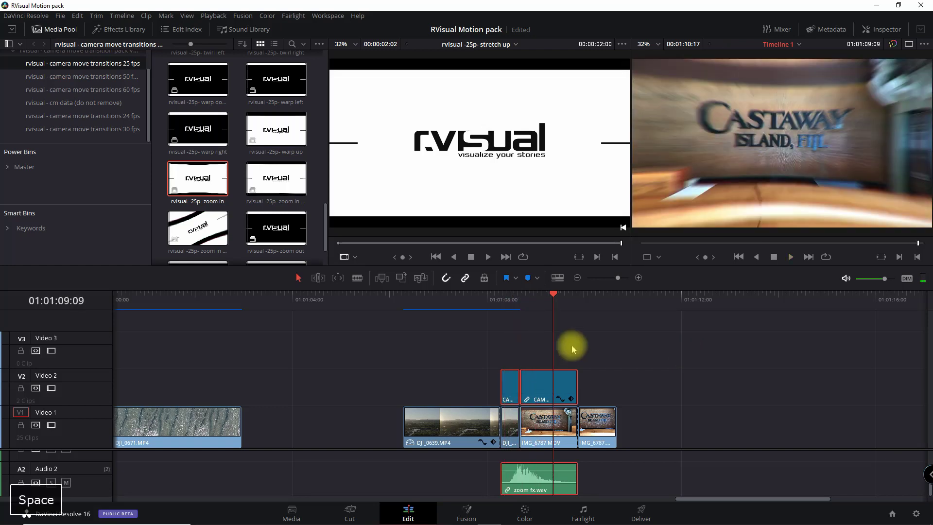